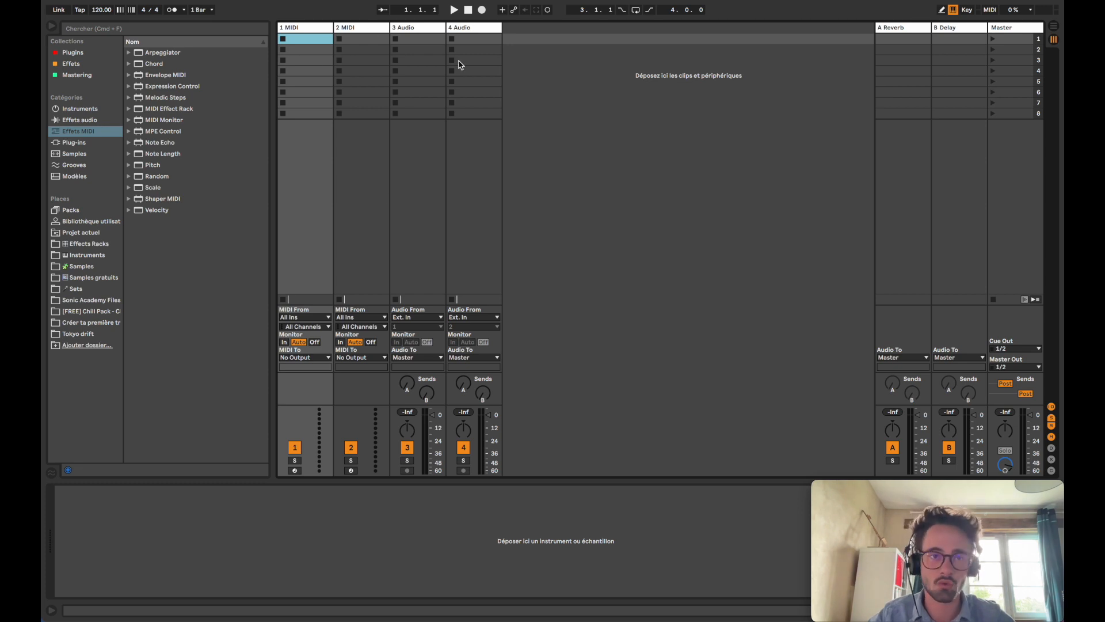
Step: Switch to the Arrangement view and browse the instruments, audio effects and MIDI effects categories
key("Tab")
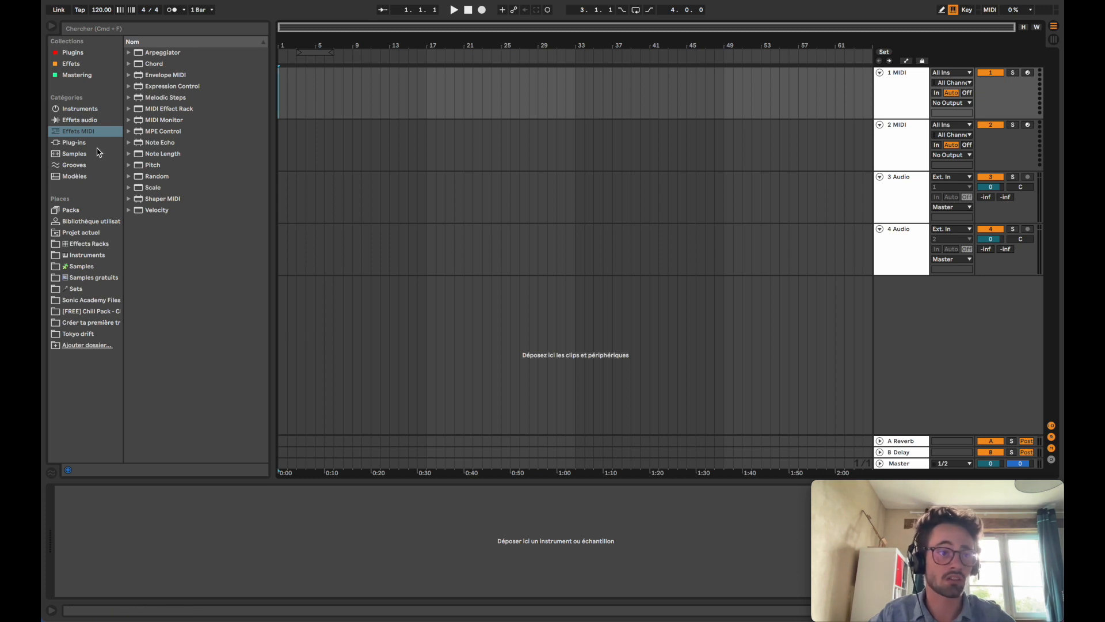
left_click(75, 110)
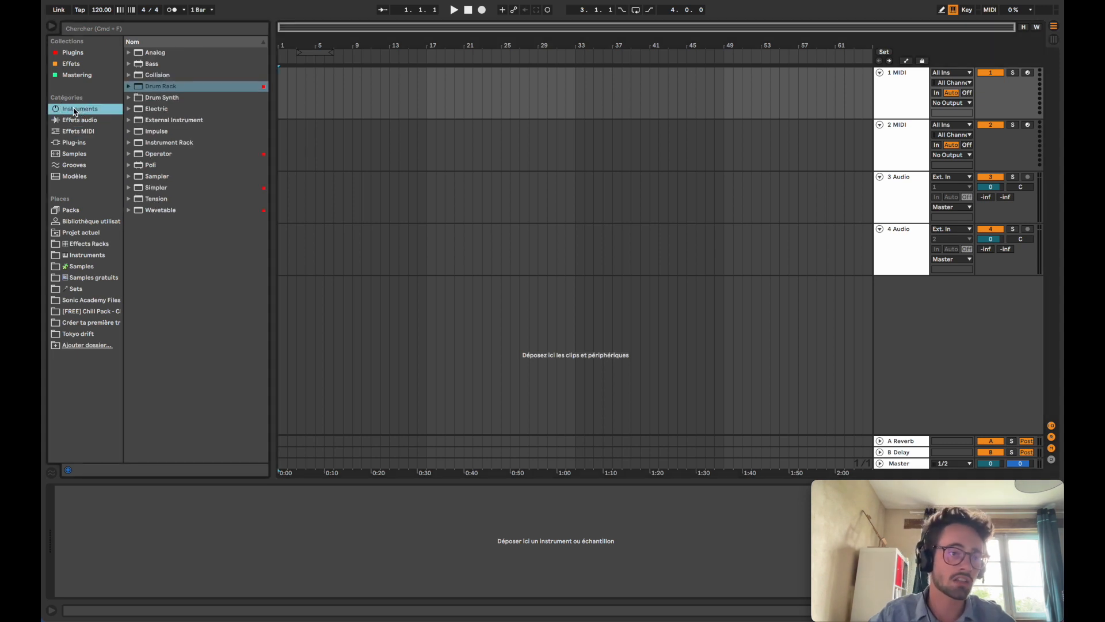
left_click(79, 121)
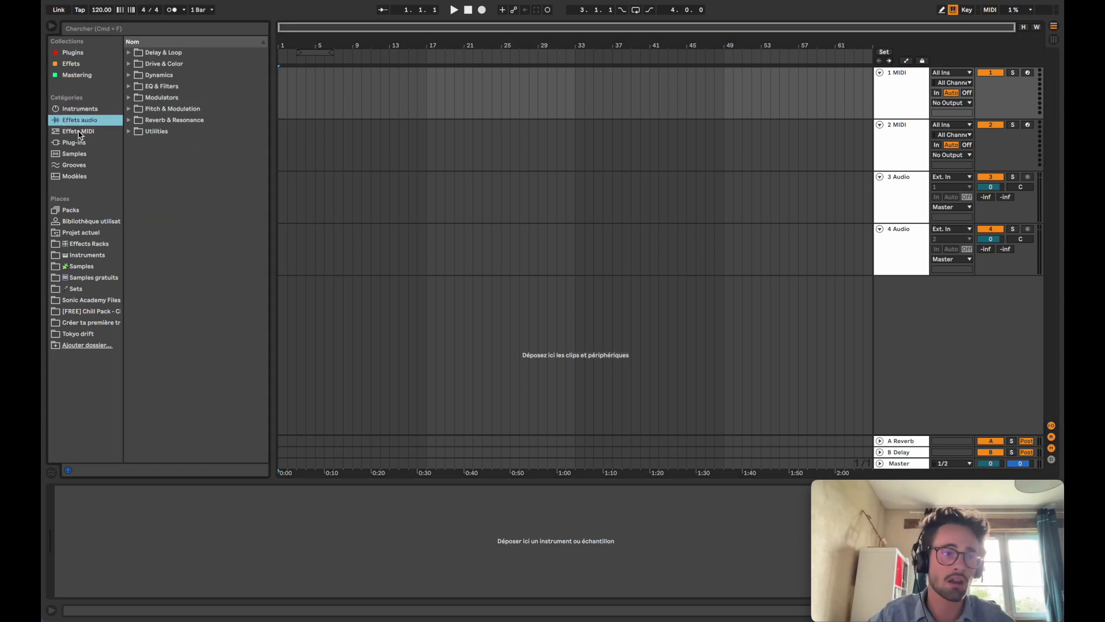
left_click(80, 133)
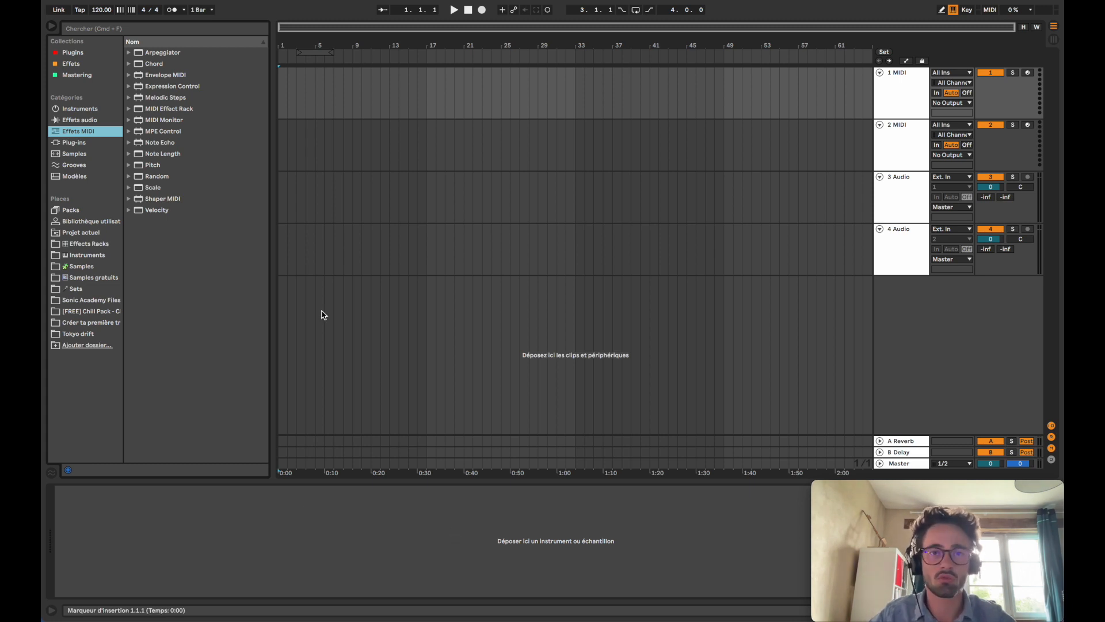
Step: Set the project tempo to 124 BPM
left_click(100, 10)
type("124")
key("Return")
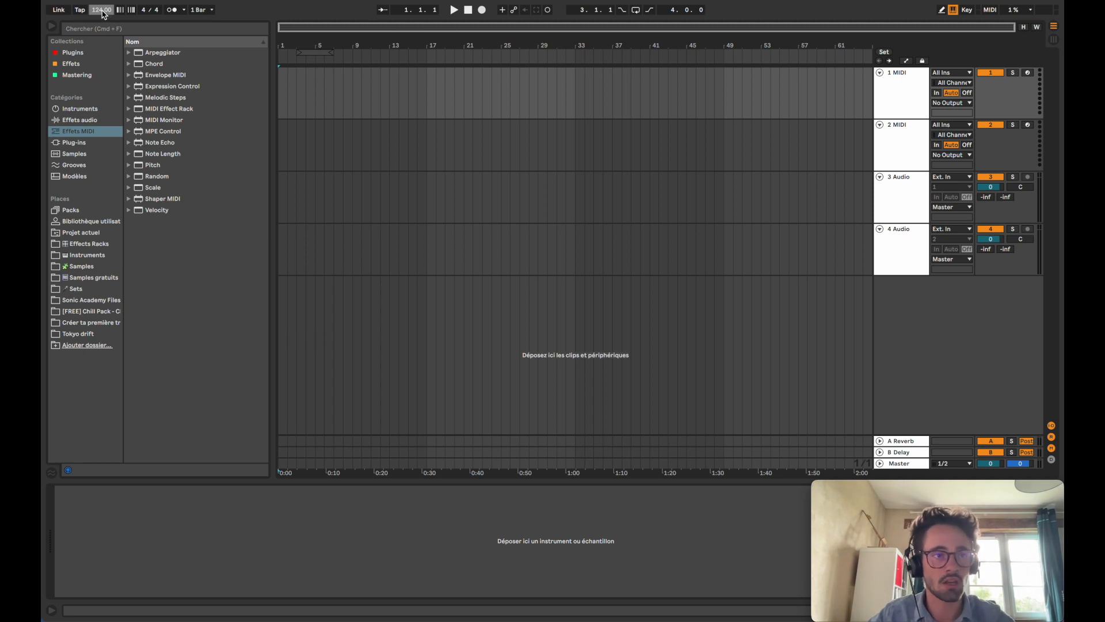
Step: Turn on the metronome and play briefly from the start of the arrangement to hear it
left_click(176, 14)
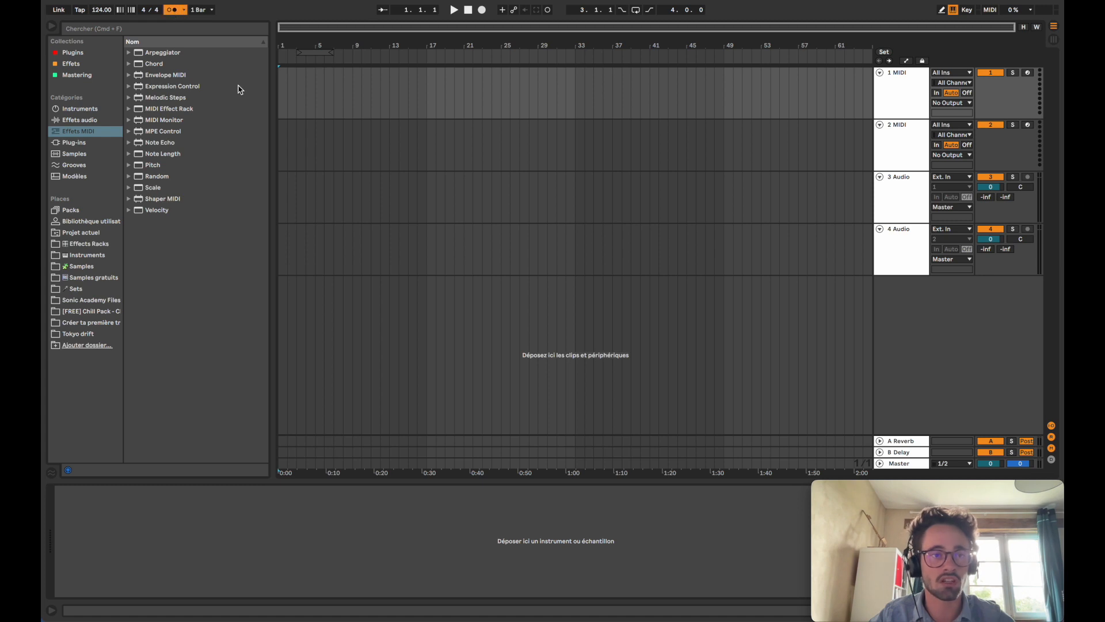
left_click(280, 94)
key("space")
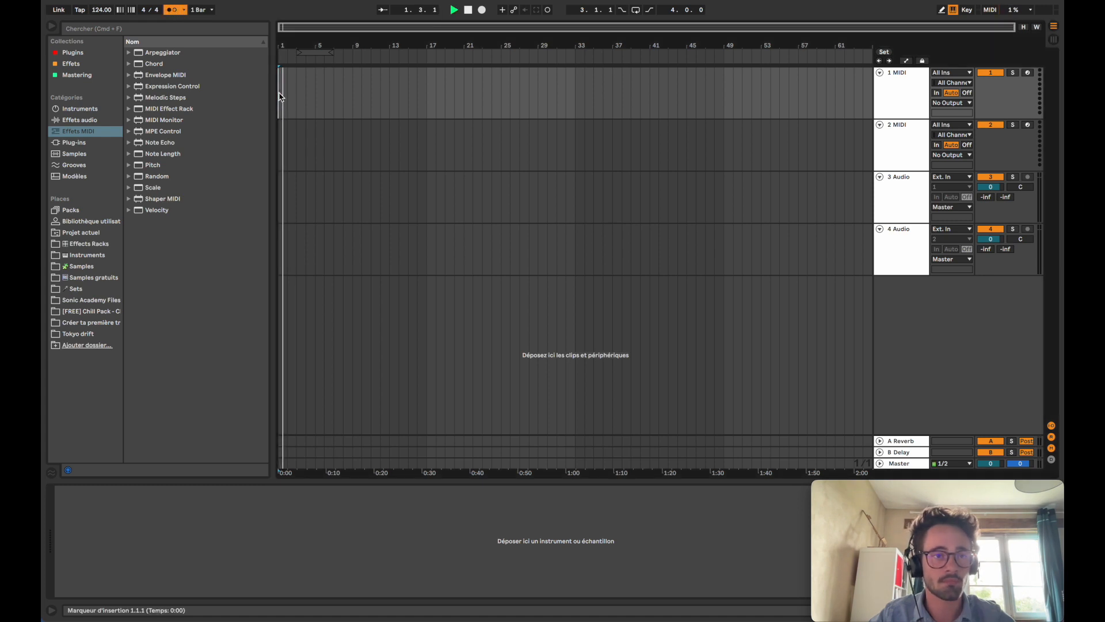
key("space")
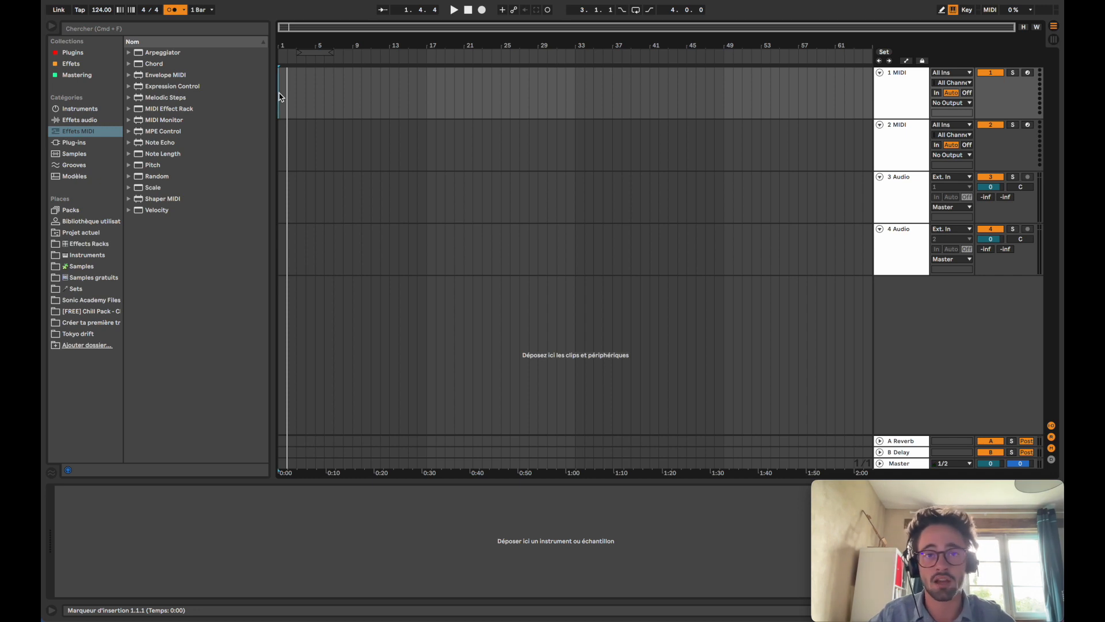
Step: Change the metronome sound to Click and listen to it from the start of the arrangement
left_click(184, 10)
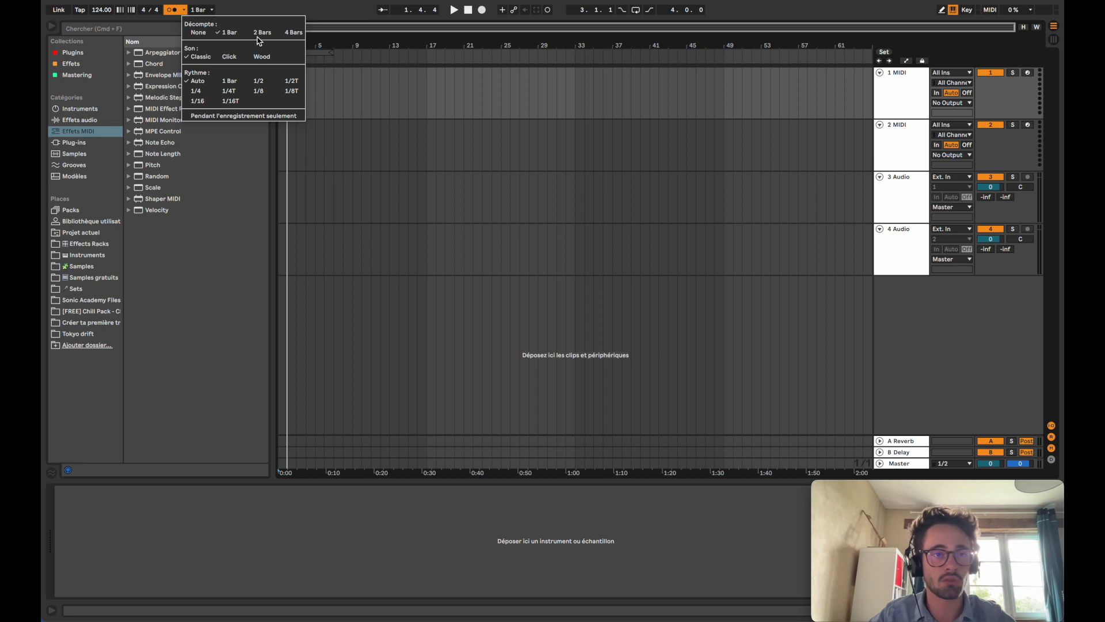
left_click(226, 58)
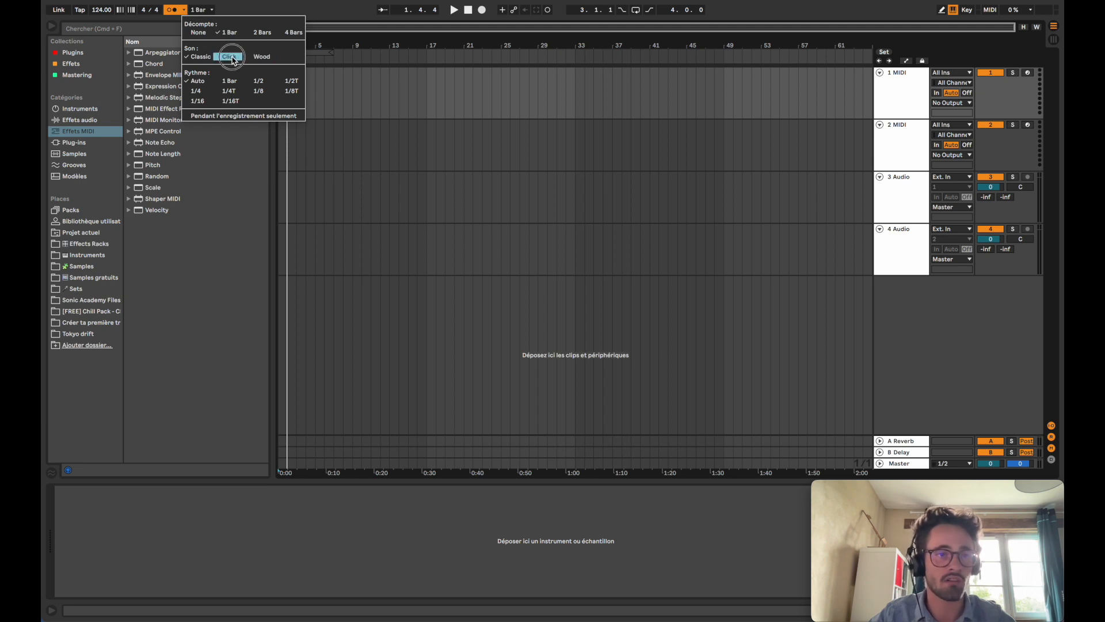
left_click(279, 76)
key("space")
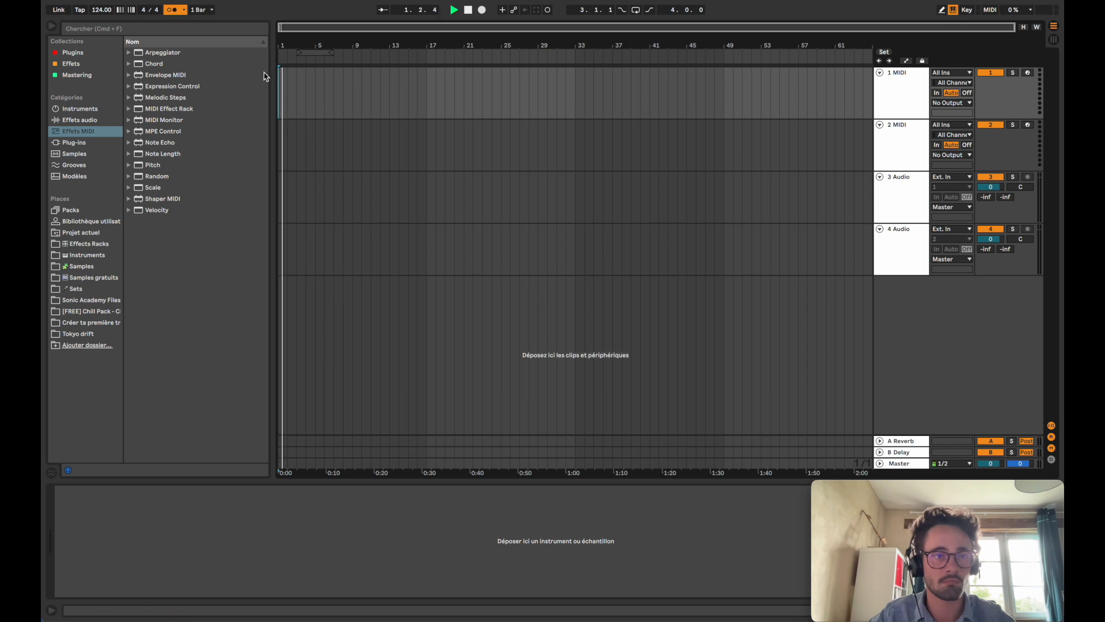
Step: Change the metronome sound to Wood and listen to it
left_click(184, 10)
left_click(259, 57)
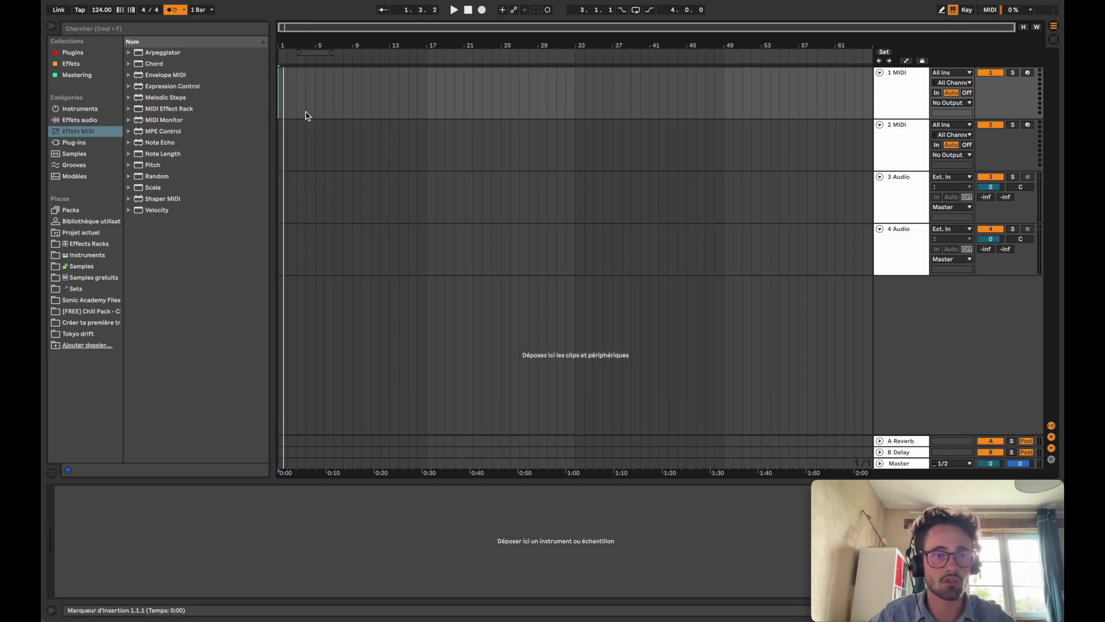
key("space")
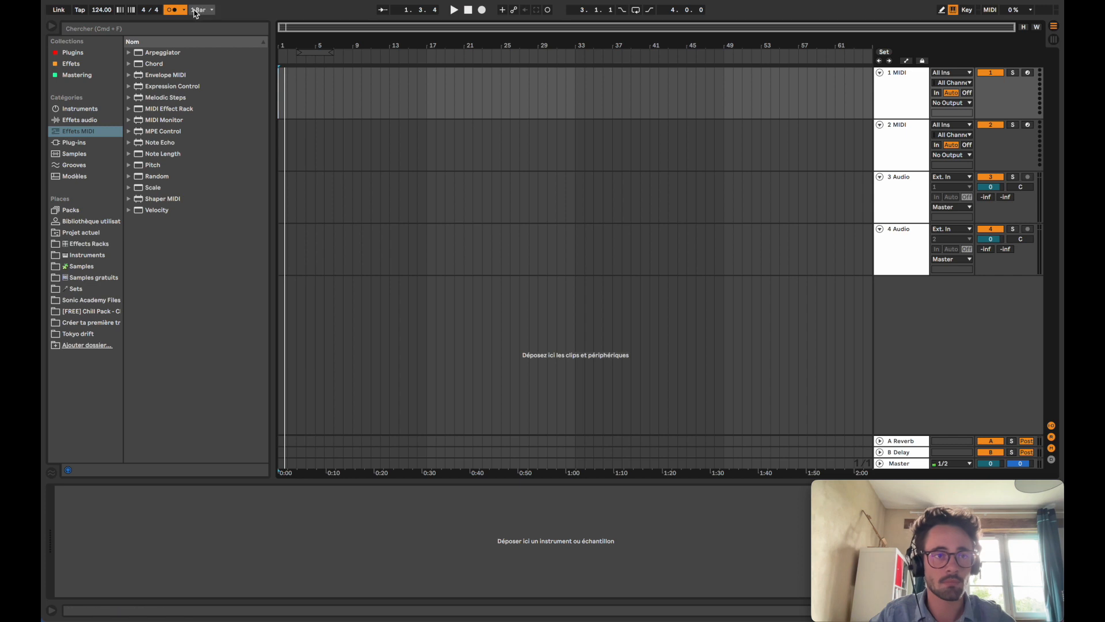
Step: Set the metronome sound to Classic, review its rhythm options, and turn the metronome off
left_click(185, 10)
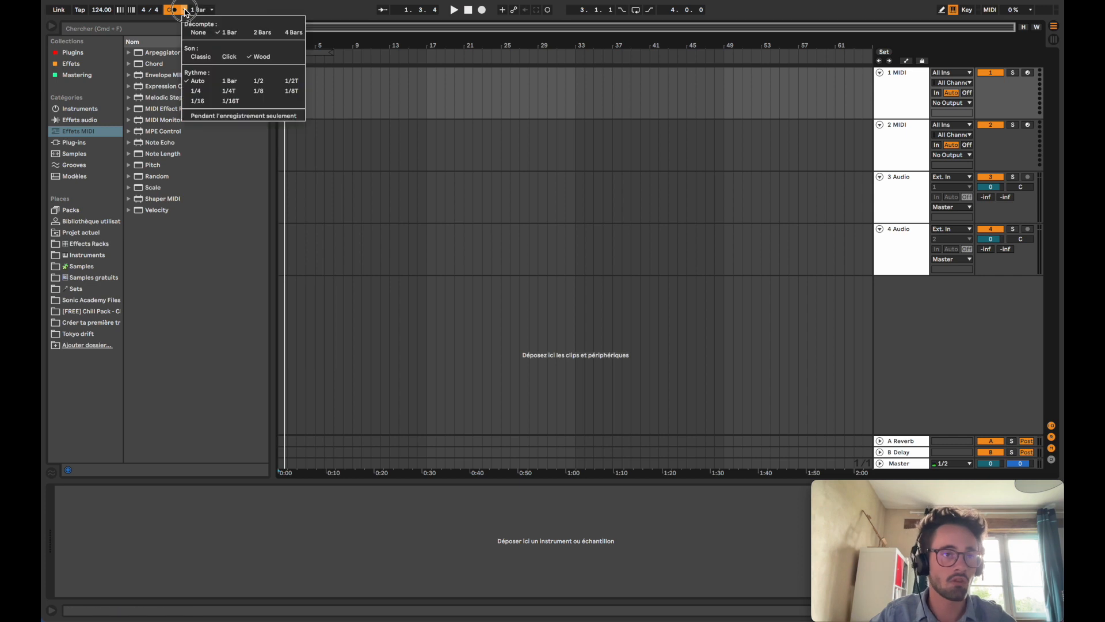
left_click(201, 57)
left_click(184, 10)
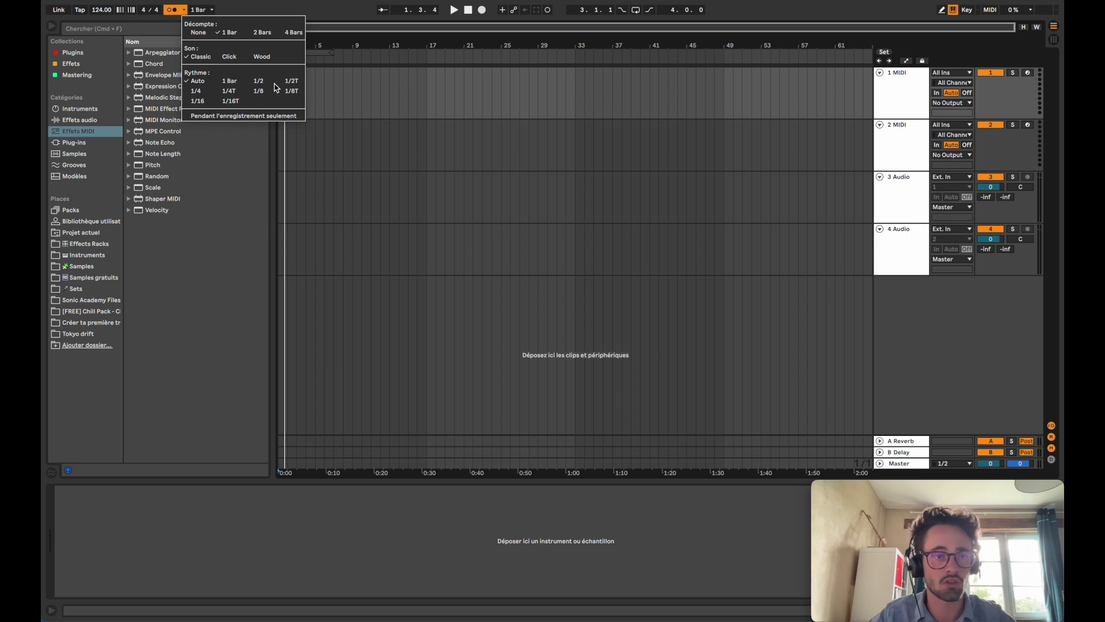
left_click(235, 5)
left_click(172, 10)
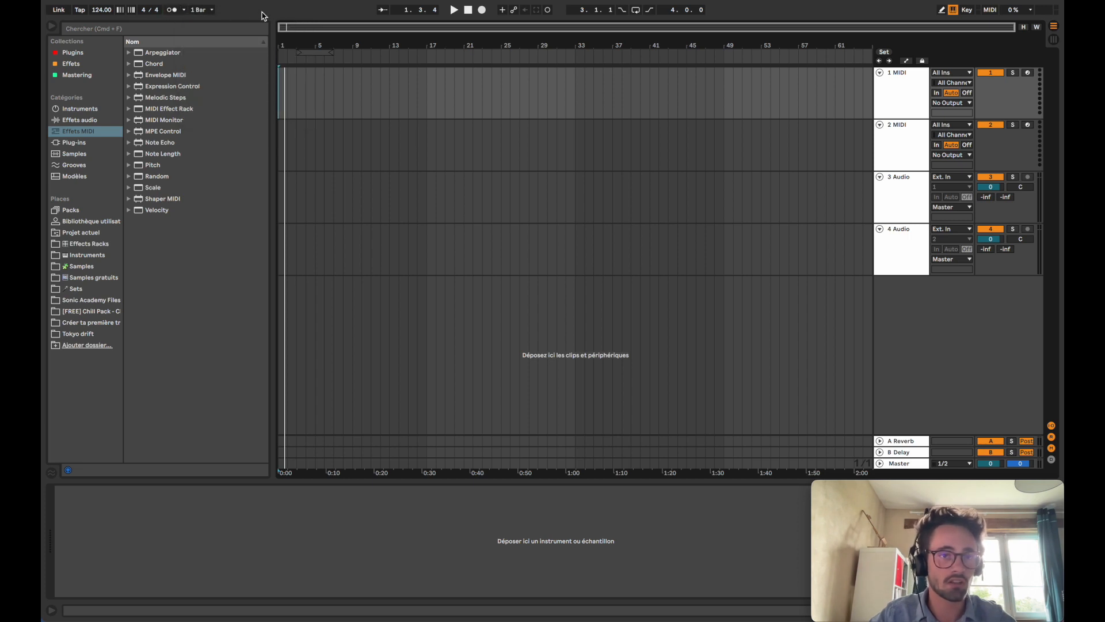
Step: Turn on Follow and play the arrangement from bar 1 to check it, stopping with the playhead reset to 1.1.1
left_click(383, 10)
key("plus")
key("plus")
key("plus")
key("plus")
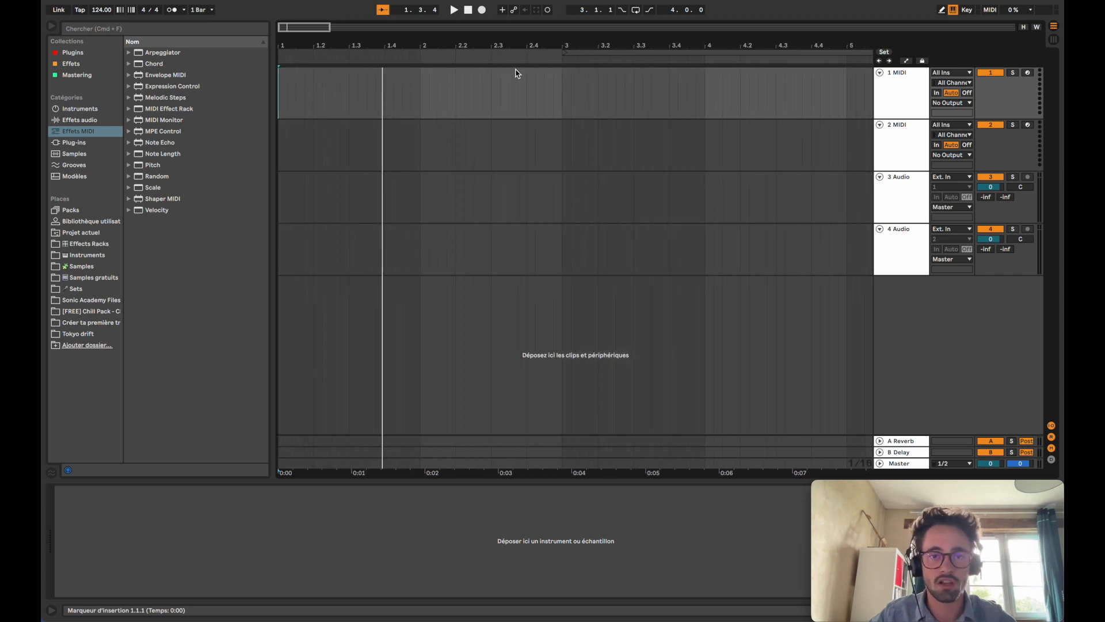
left_click(280, 93)
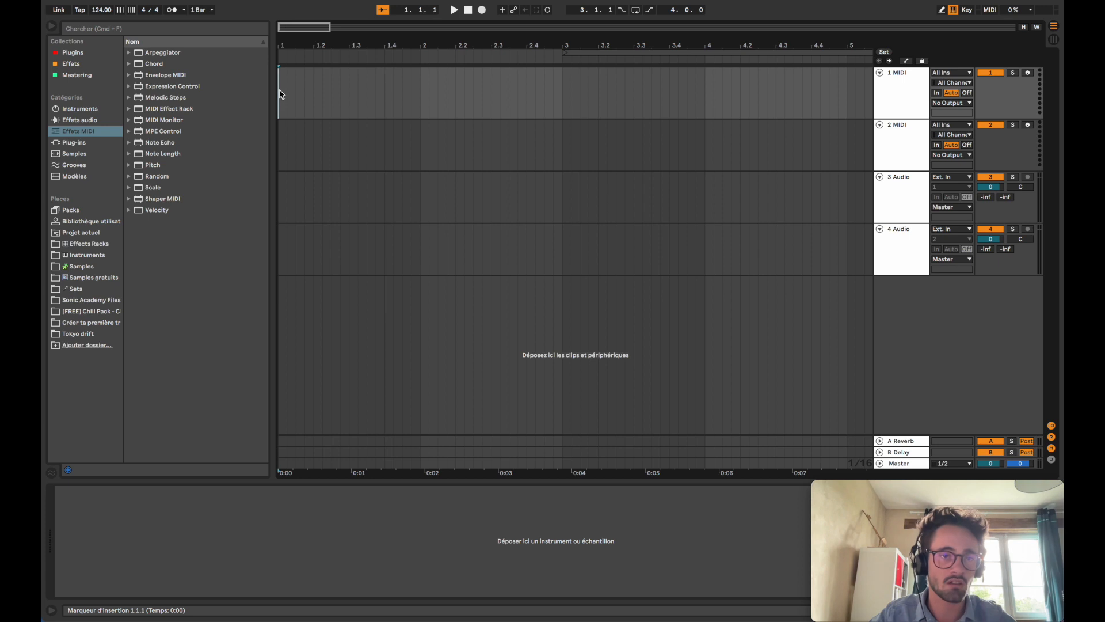
left_click(453, 11)
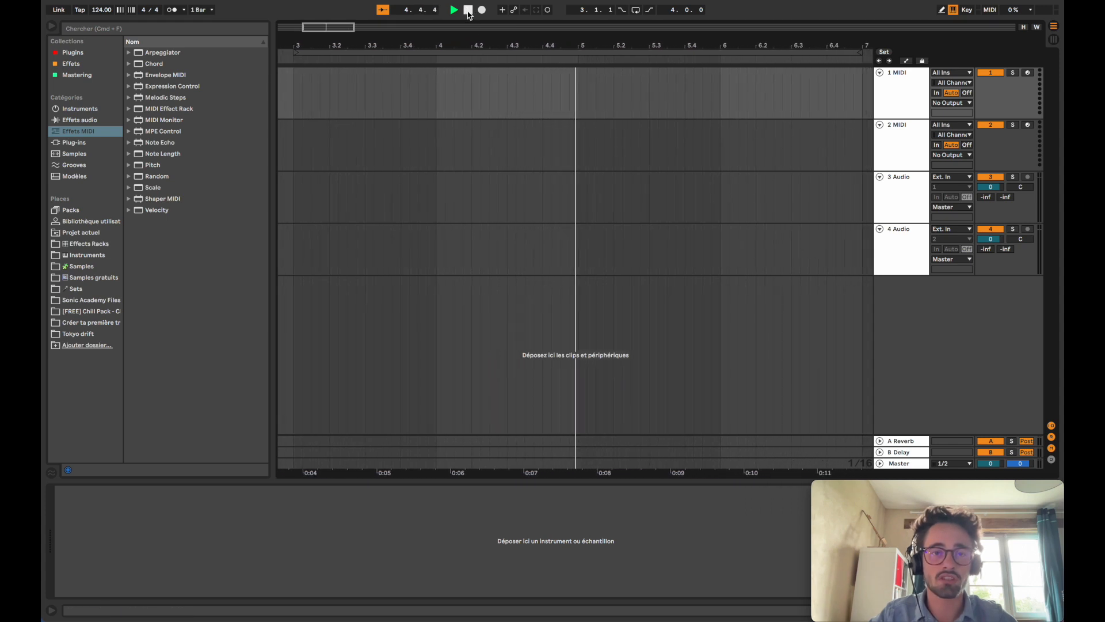
left_click(468, 10)
left_click(468, 10)
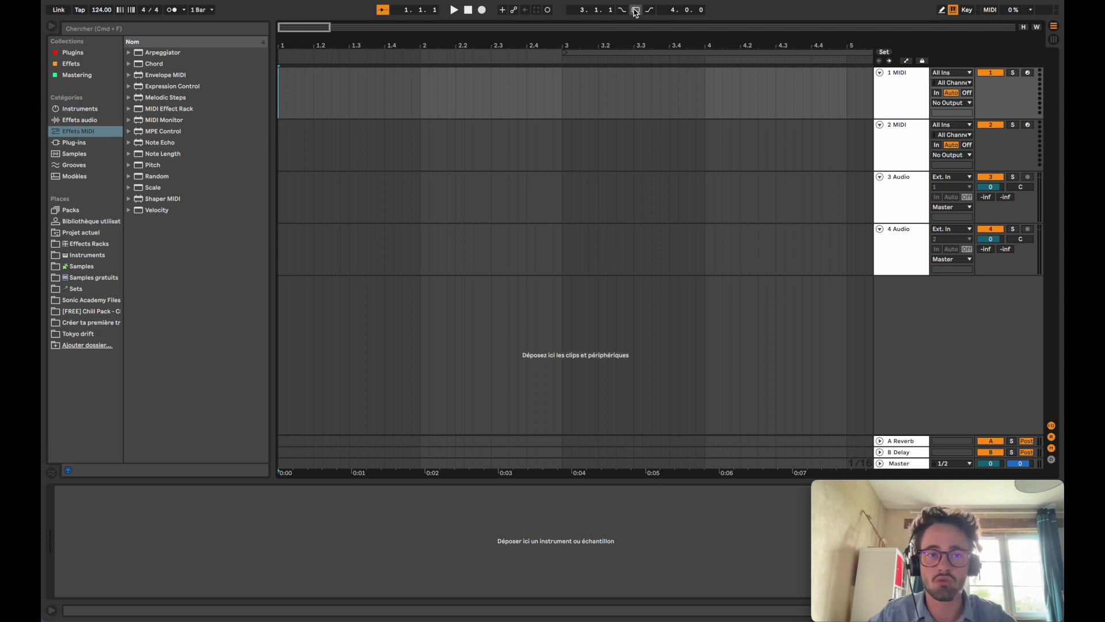
Step: Move the arrangement loop brace to bar 5 and shorten it to one bar
scroll(657, 102, "down", 5)
left_click_drag(357, 53, 434, 52)
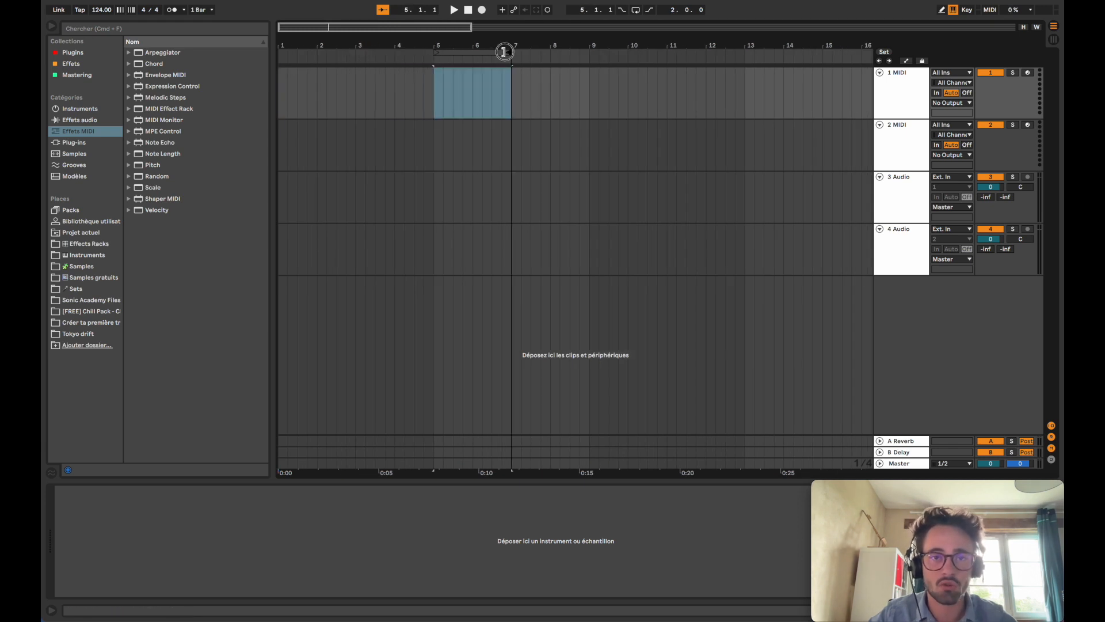
left_click_drag(510, 52, 473, 53)
Step: Turn on the metronome and the arrangement loop, with the insert marker at 5.1.1 on the first track
left_click(171, 10)
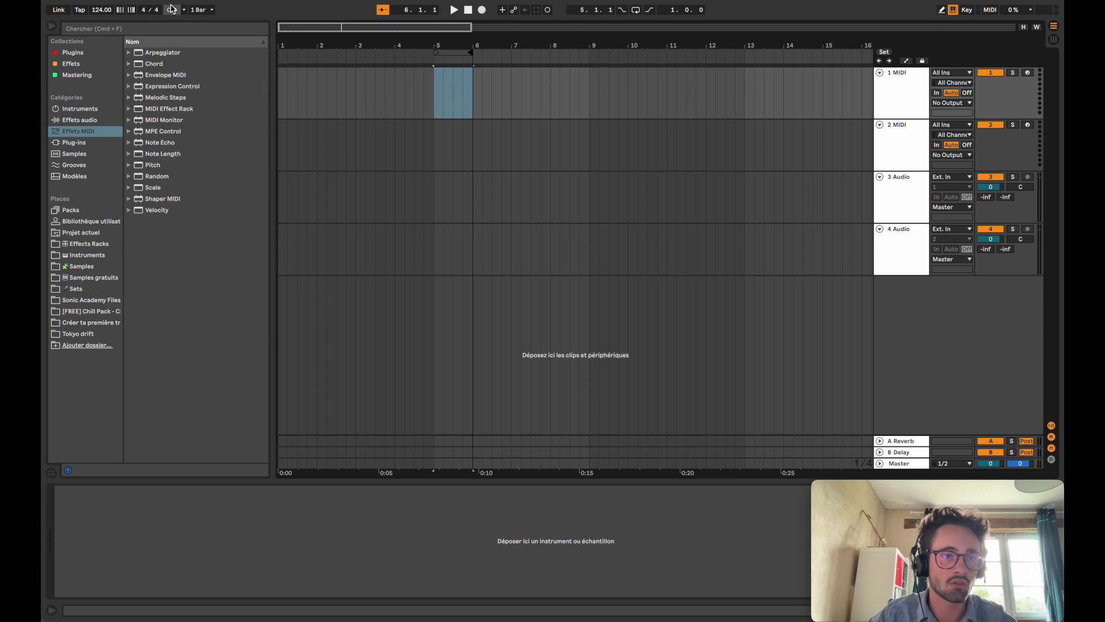
scroll(424, 99, "up", 5)
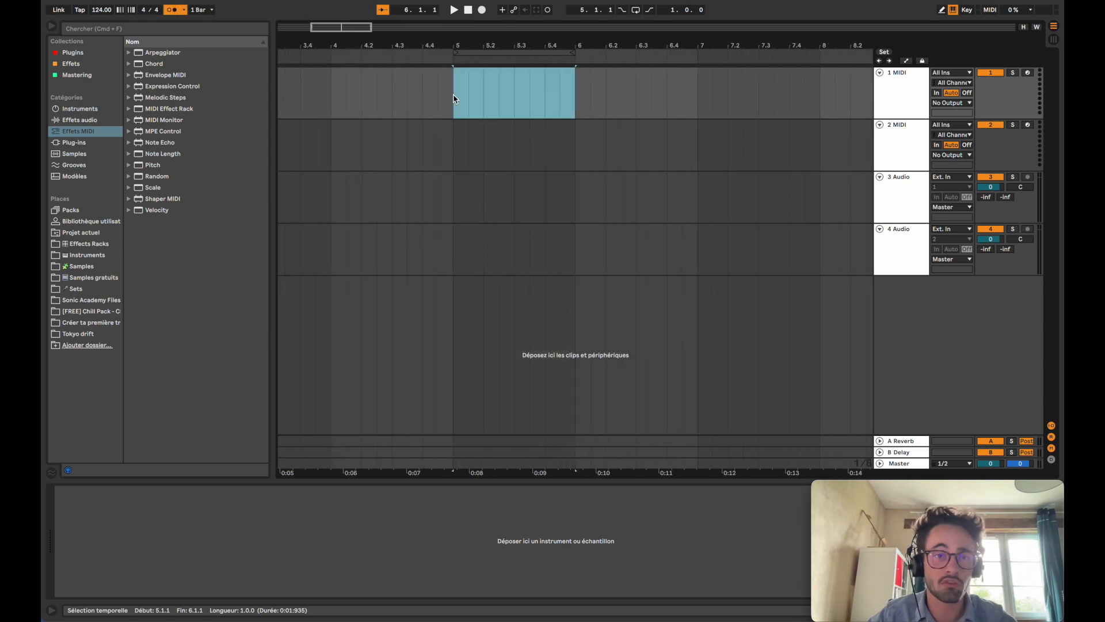
left_click(460, 97)
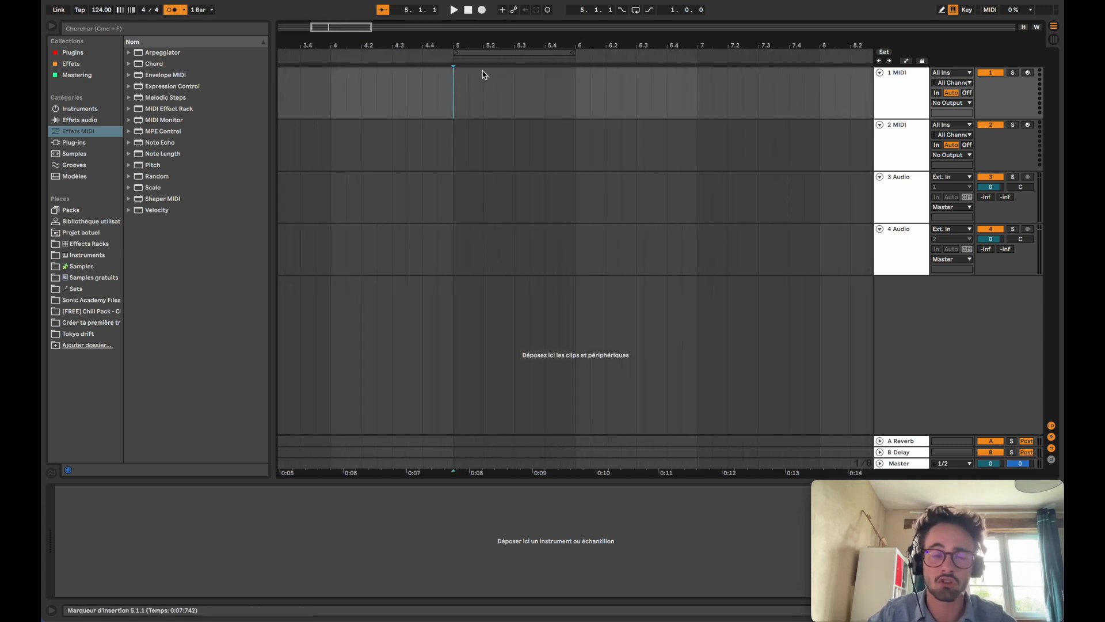
left_click(635, 10)
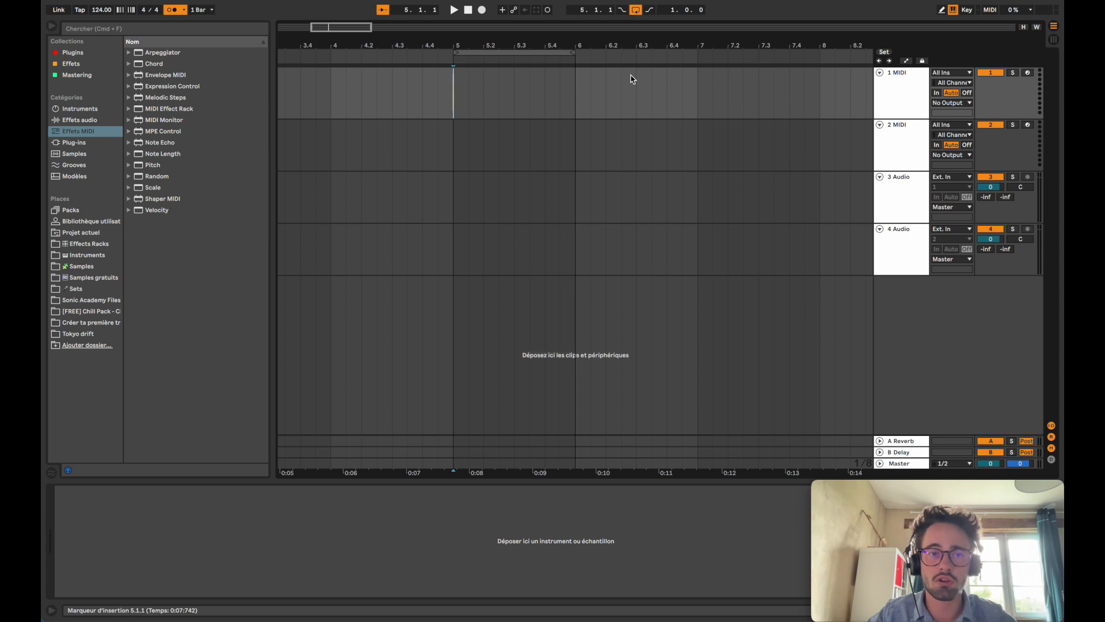
Step: Place Rhodes 1.wav from the Chill Pack's [FREE] Lo-Fi Samples folder at bar 5 of the first track
left_click(84, 267)
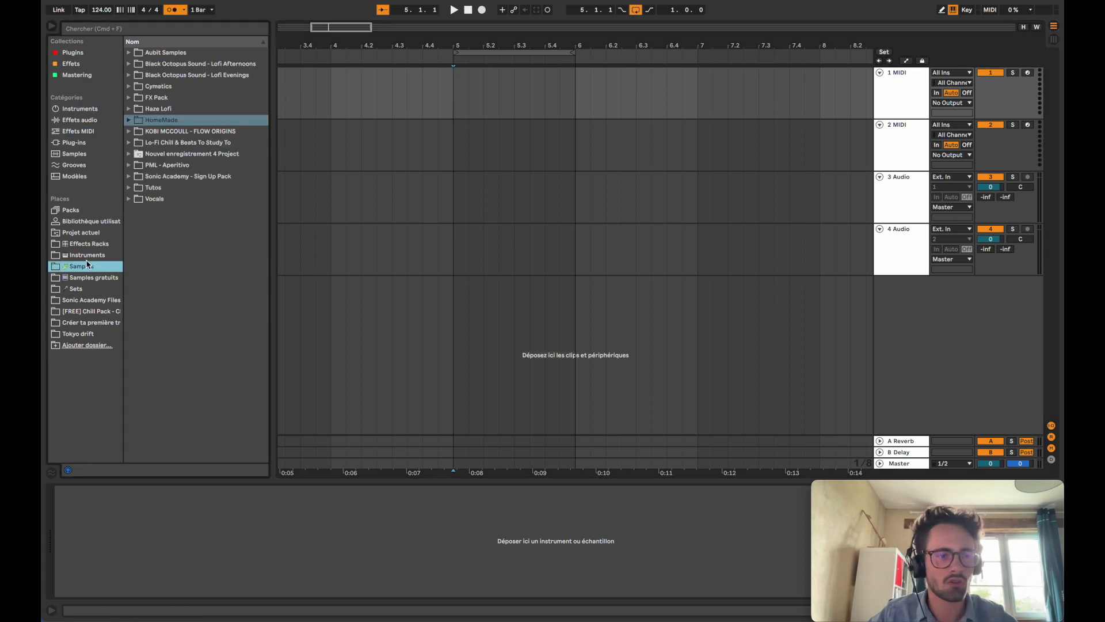
left_click(90, 313)
left_click(129, 75)
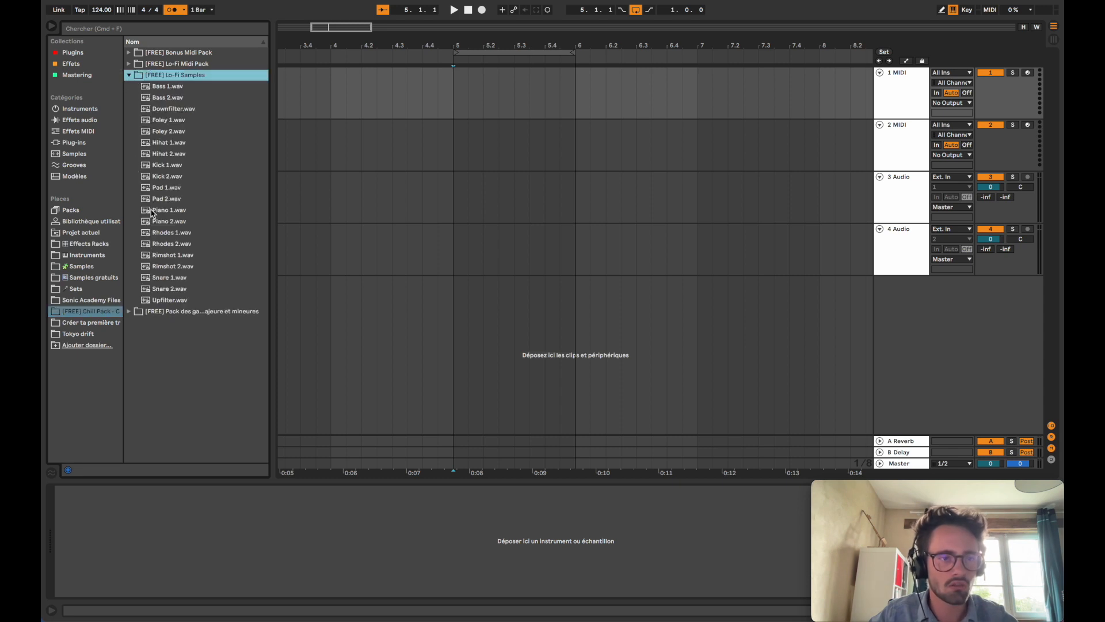
left_click_drag(157, 236, 453, 92)
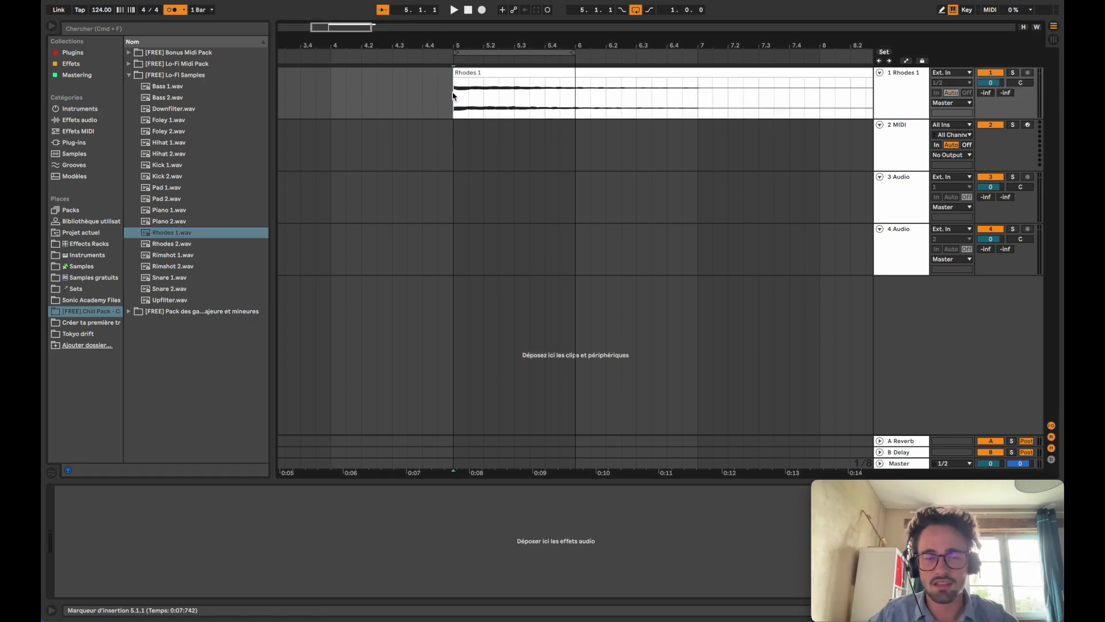
Step: Listen to the Rhodes 1 clip in the one-bar loop and delete it from the first track
key("space")
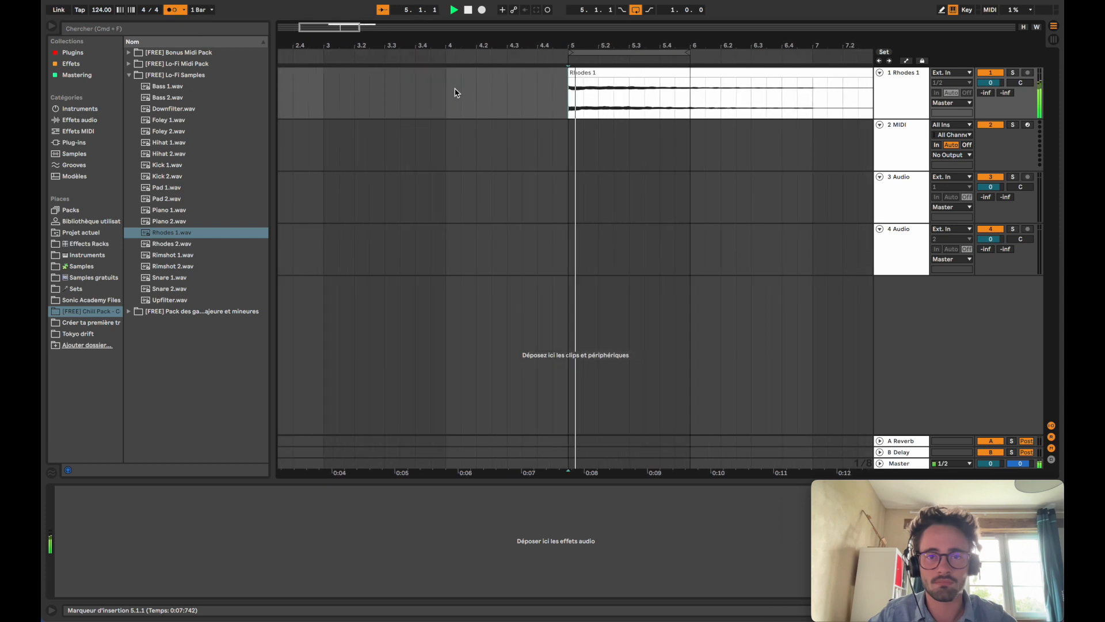
key("space")
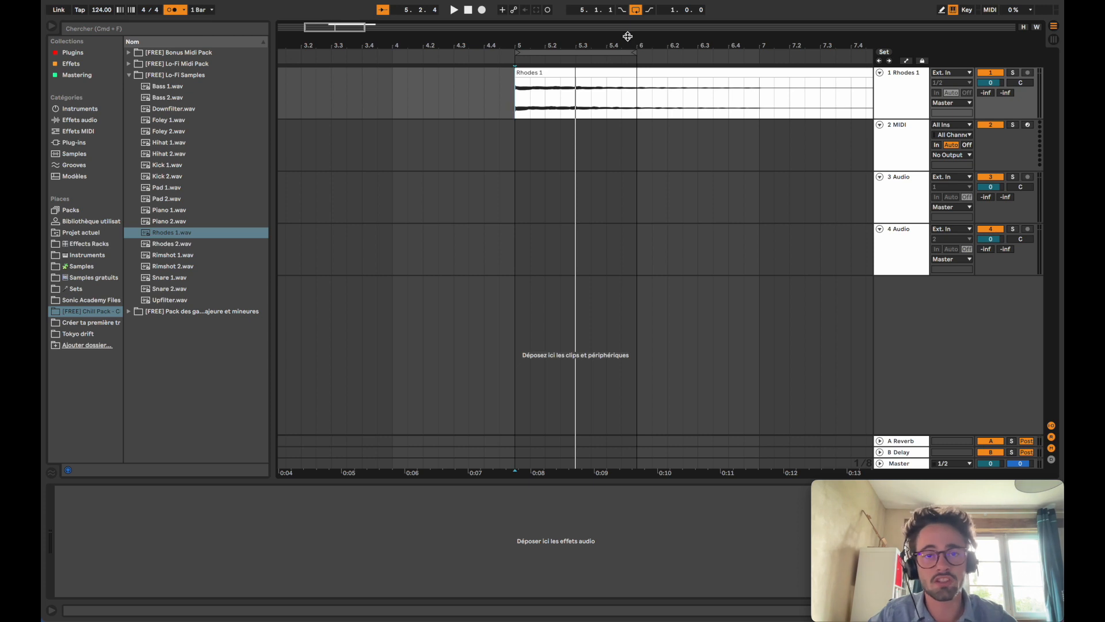
left_click(613, 72)
key("Delete")
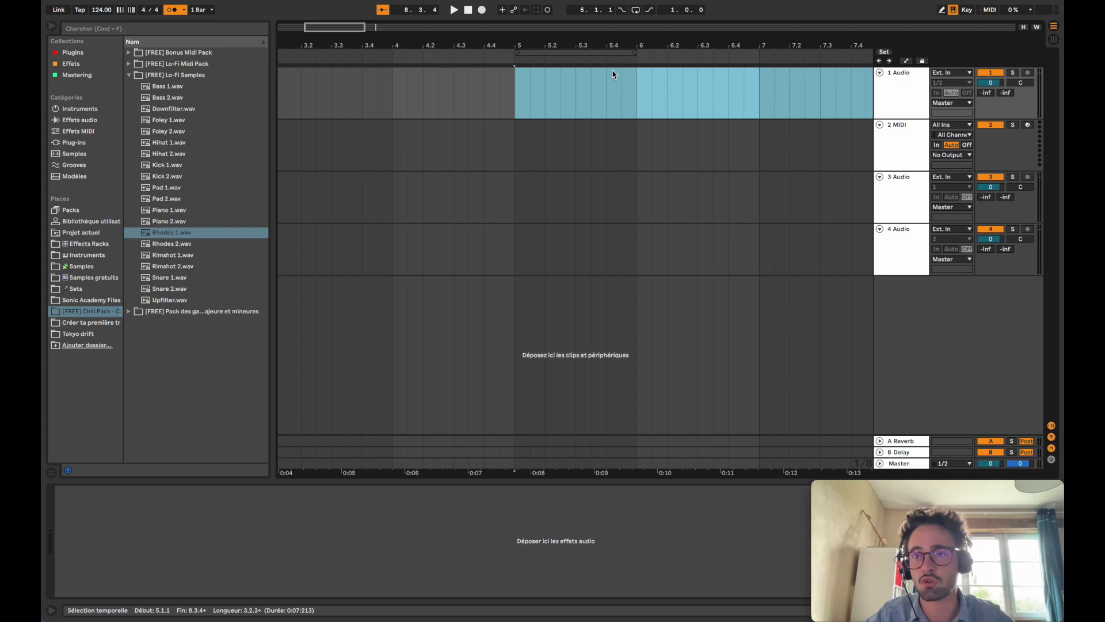
Step: Turn Draw Mode on and back off
left_click(943, 11)
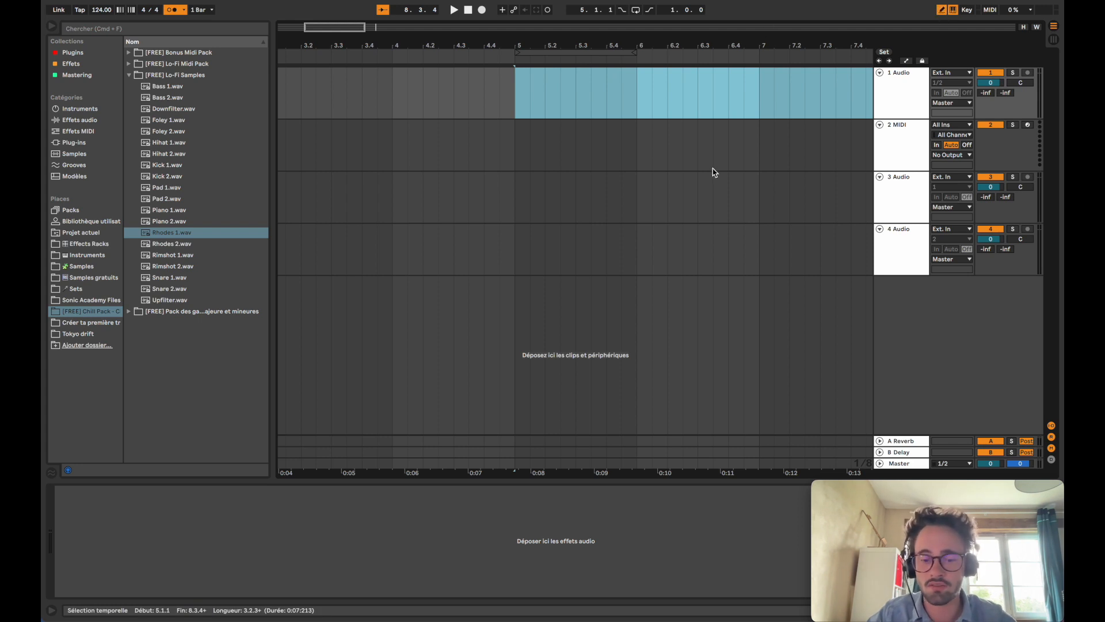
key("b")
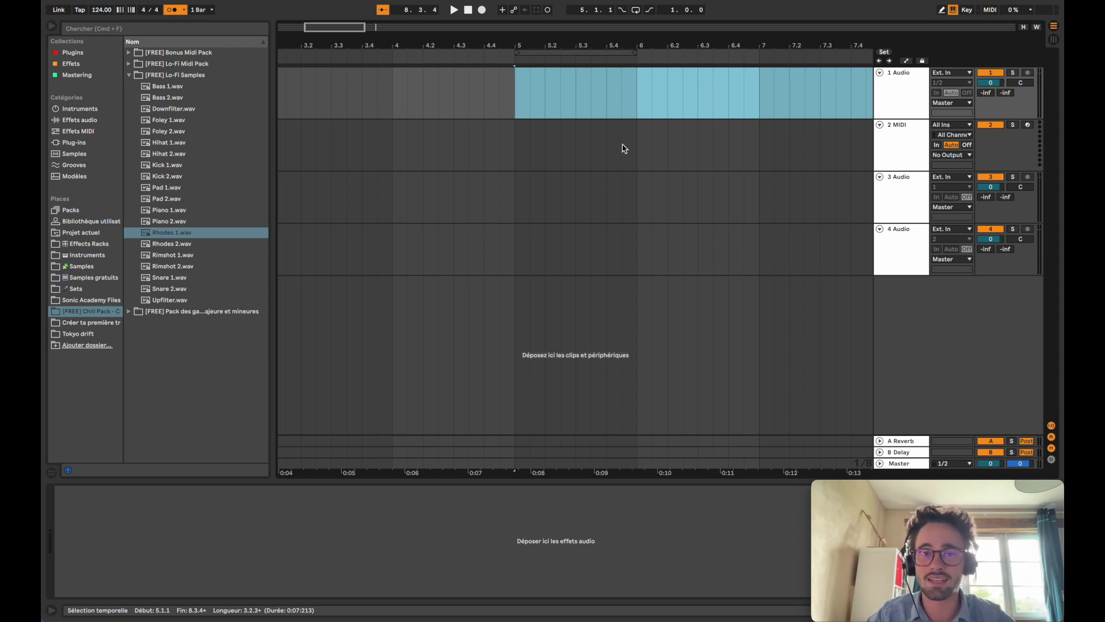
Step: Load an instrument from the Plugins collection onto the 2 MIDI track and open an empty one-bar MIDI clip at bar 5
left_click(901, 145)
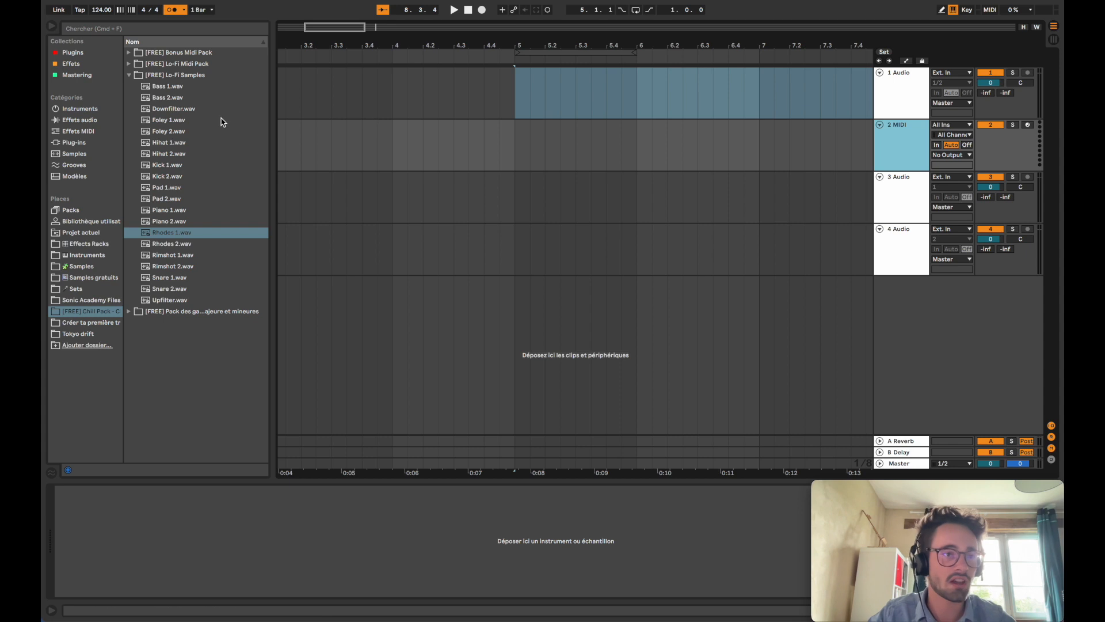
left_click(66, 52)
left_click_drag(173, 98, 505, 156)
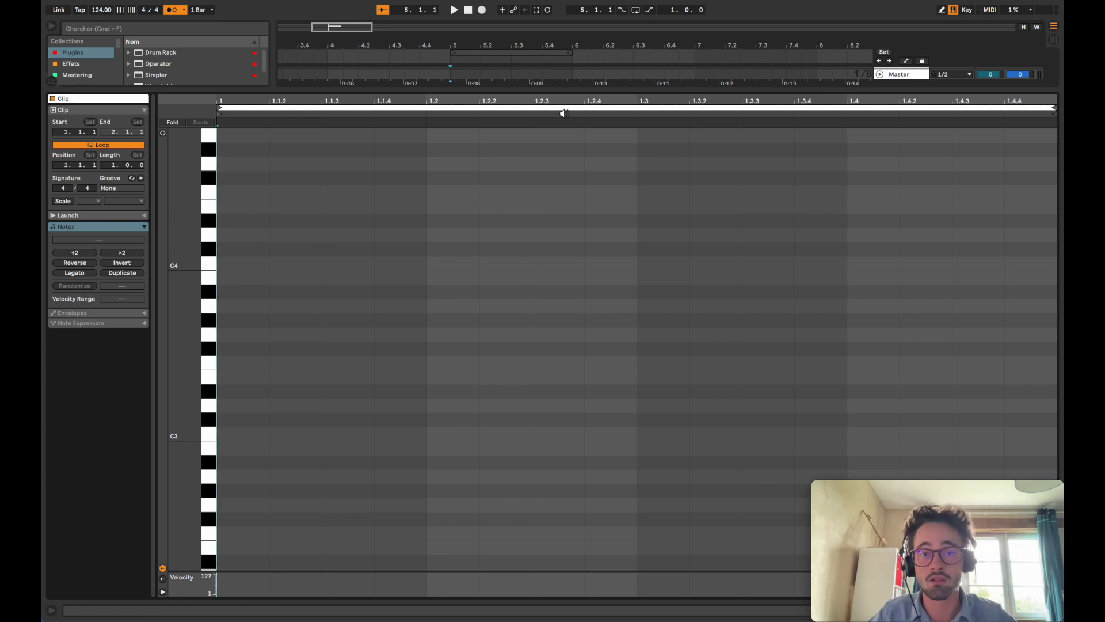
Step: Close the clip's note editor and place Slowdown Rhodes.mid from the Chill Pack's [FREE] Lo-Fi Midi Pack at bar 5 of the second track
key("alt+super+l")
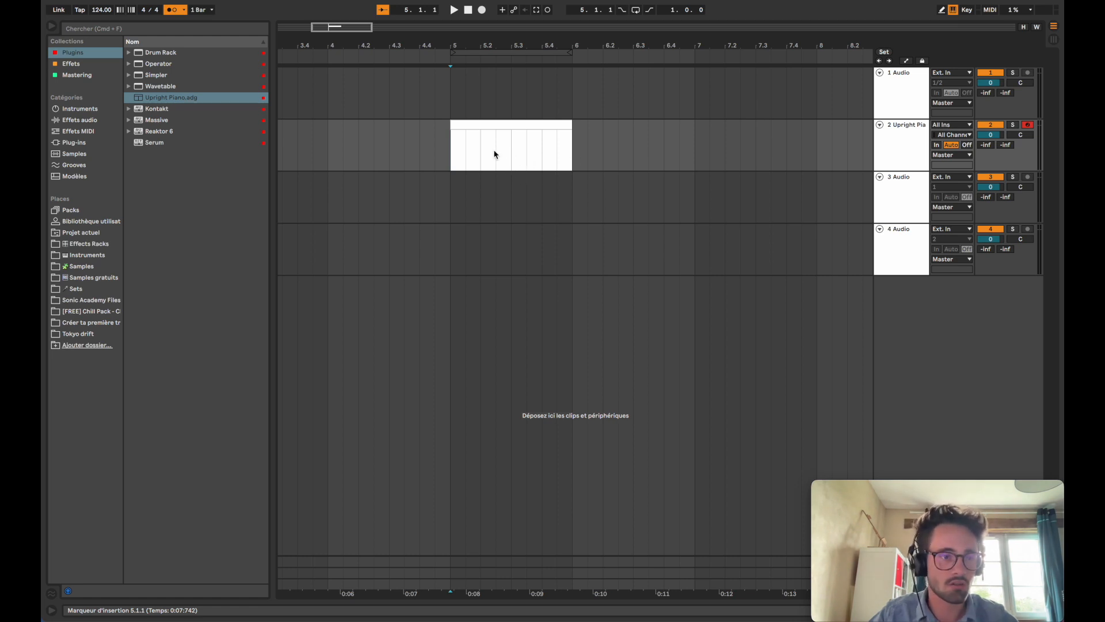
left_click(85, 312)
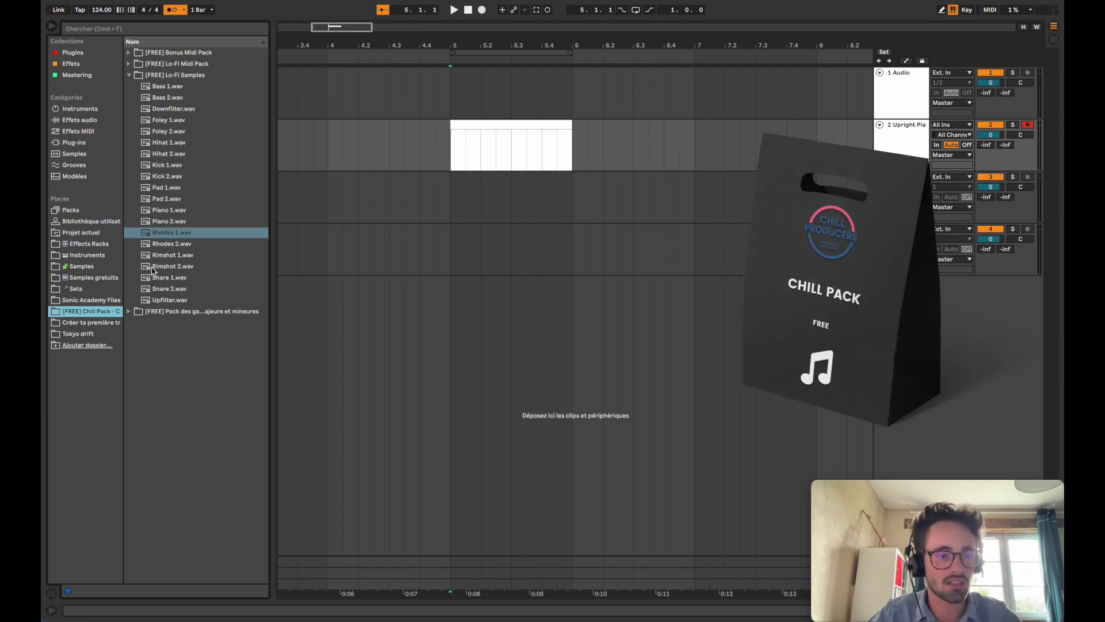
left_click(128, 65)
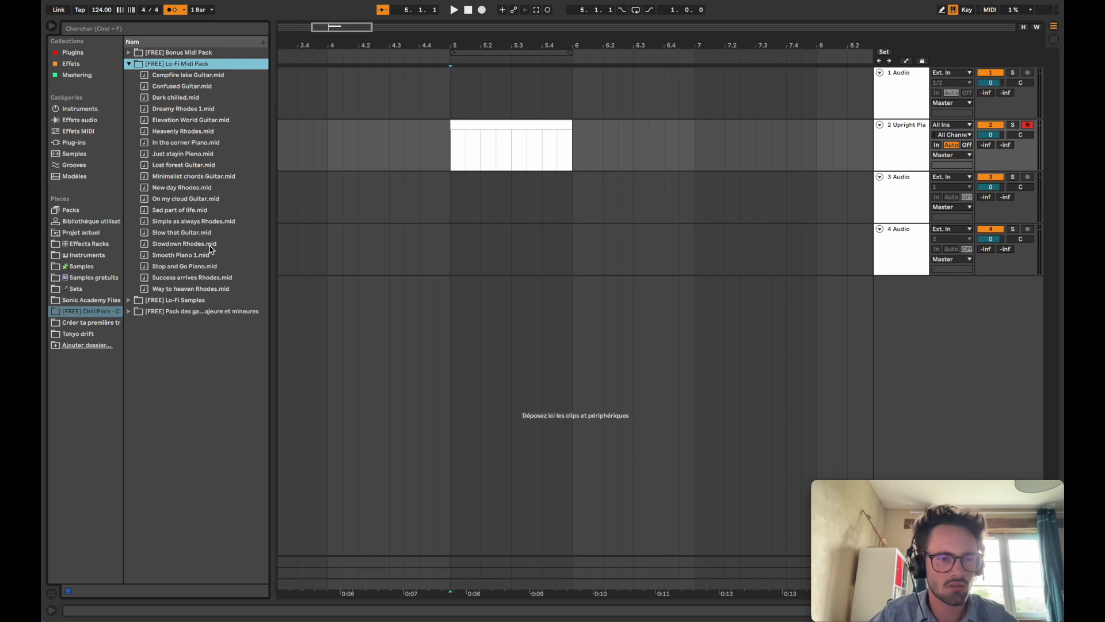
left_click_drag(199, 249, 450, 144)
scroll(579, 147, "down", 3)
Step: Set the tempo to 120 BPM and turn the metronome off
left_click_drag(102, 12, 101, 19)
left_click(172, 10)
left_click(382, 145)
left_click(378, 147)
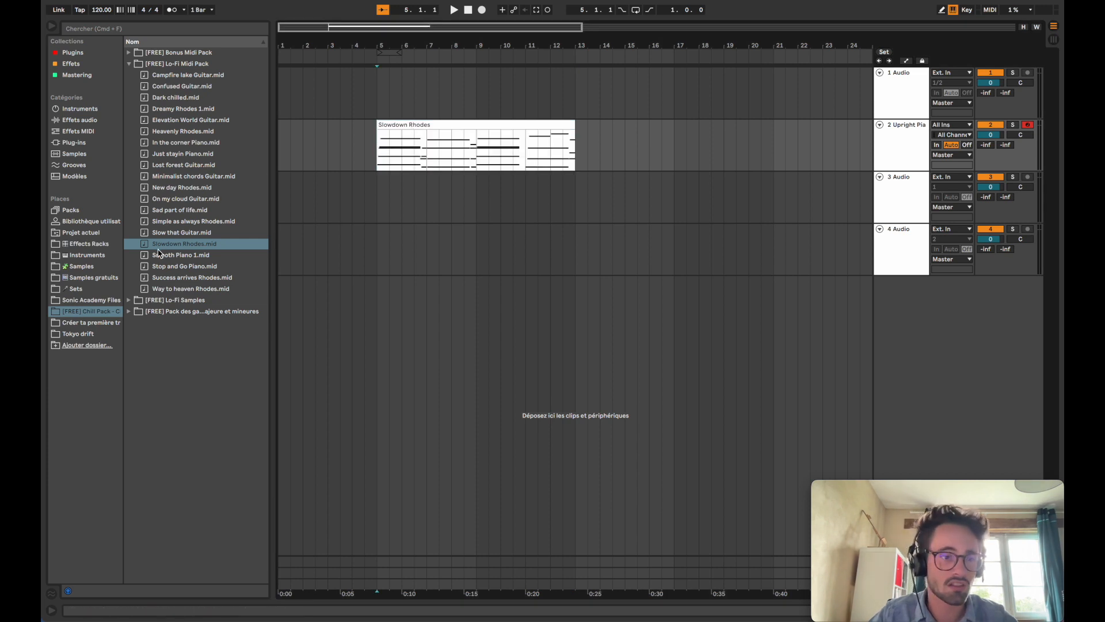
Step: Listen to Slowdown Rhodes.mid from bar 5 on the Upright Piano track and delete the clip
left_click_drag(160, 249, 380, 150)
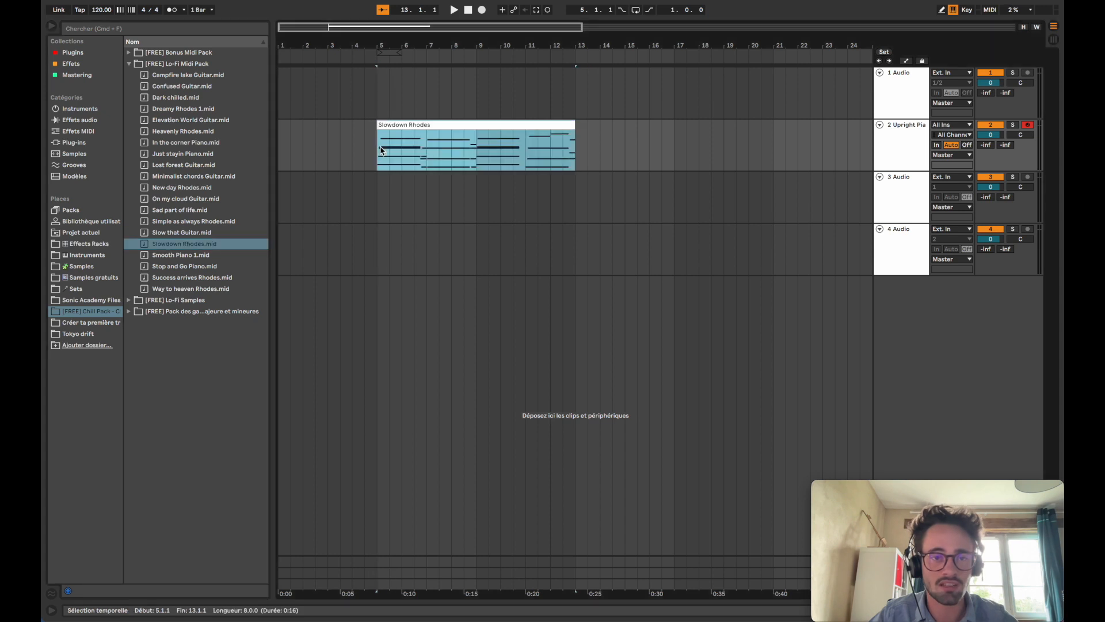
left_click(380, 150)
key("space")
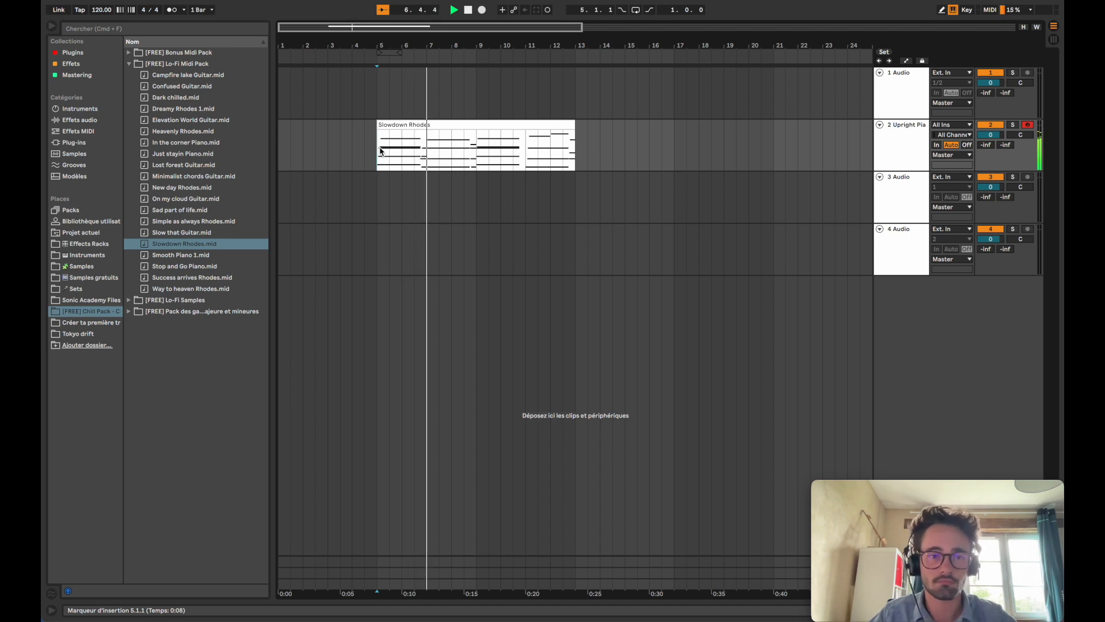
key("space")
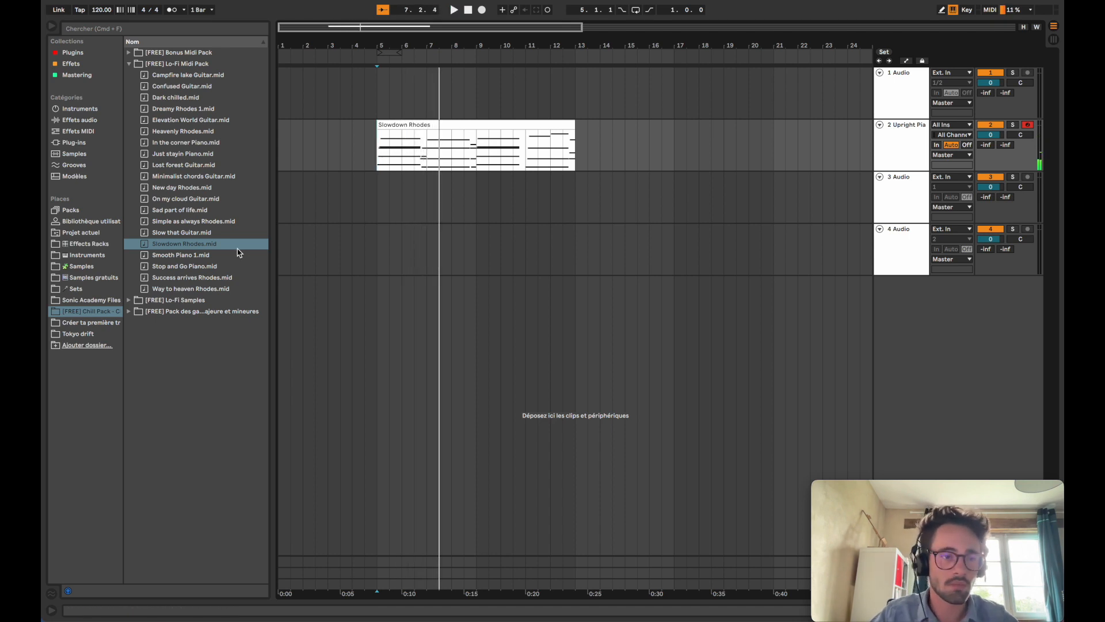
left_click(464, 128)
key("BackSpace")
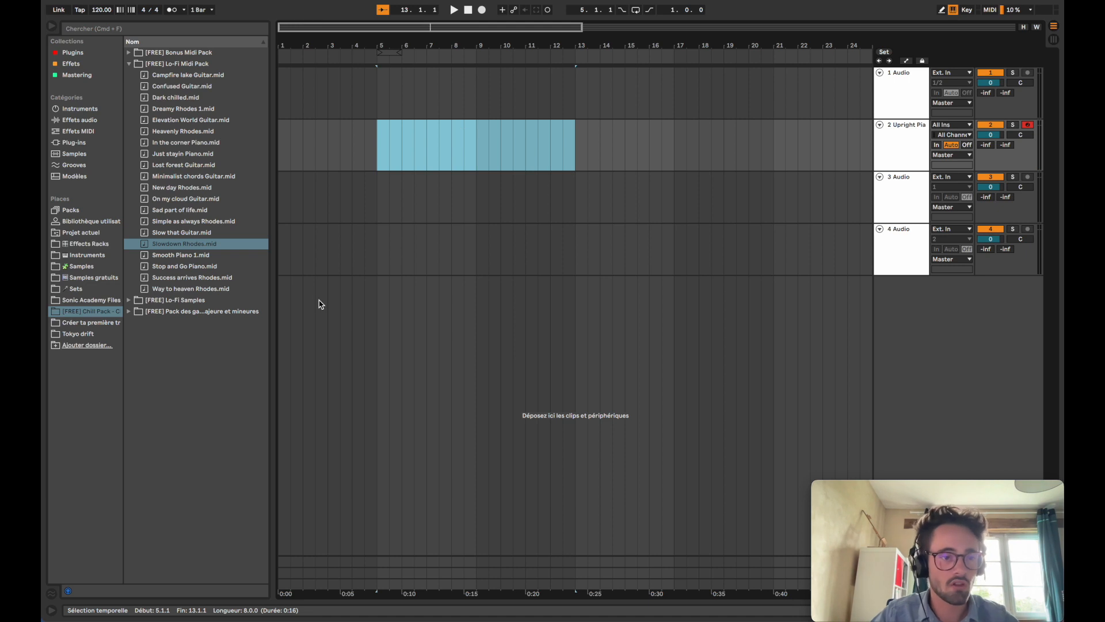
Step: Place Kick 1.wav from [FREE] Lo-Fi Samples at bar 5 of the first track and move the fourth audio track above the Upright Piano track
left_click(140, 304)
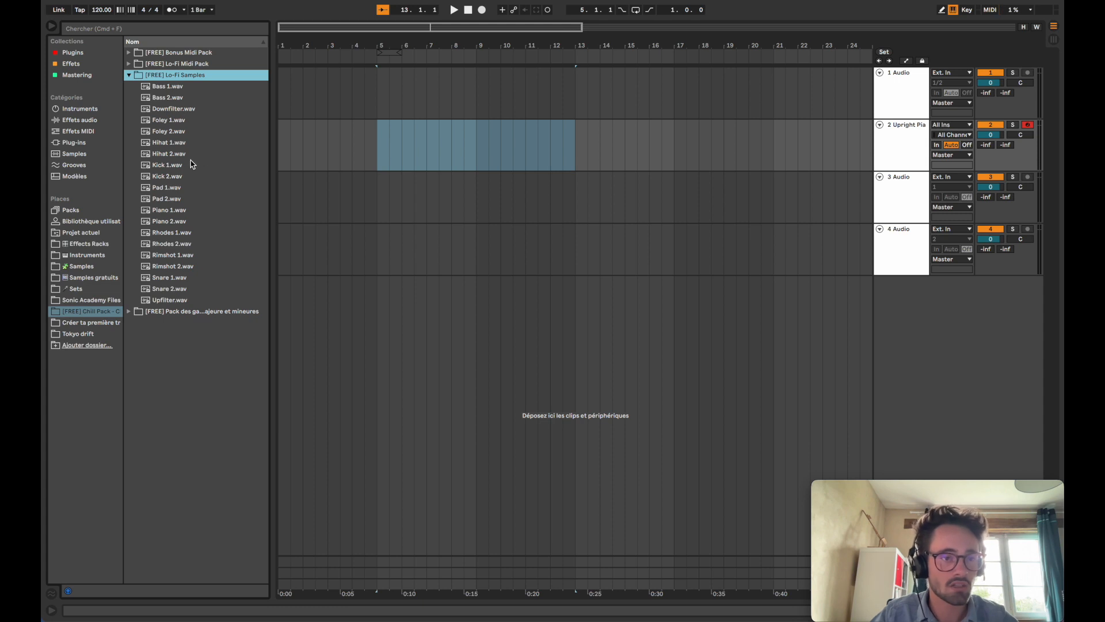
left_click_drag(168, 169, 381, 96)
left_click_drag(908, 240, 906, 137)
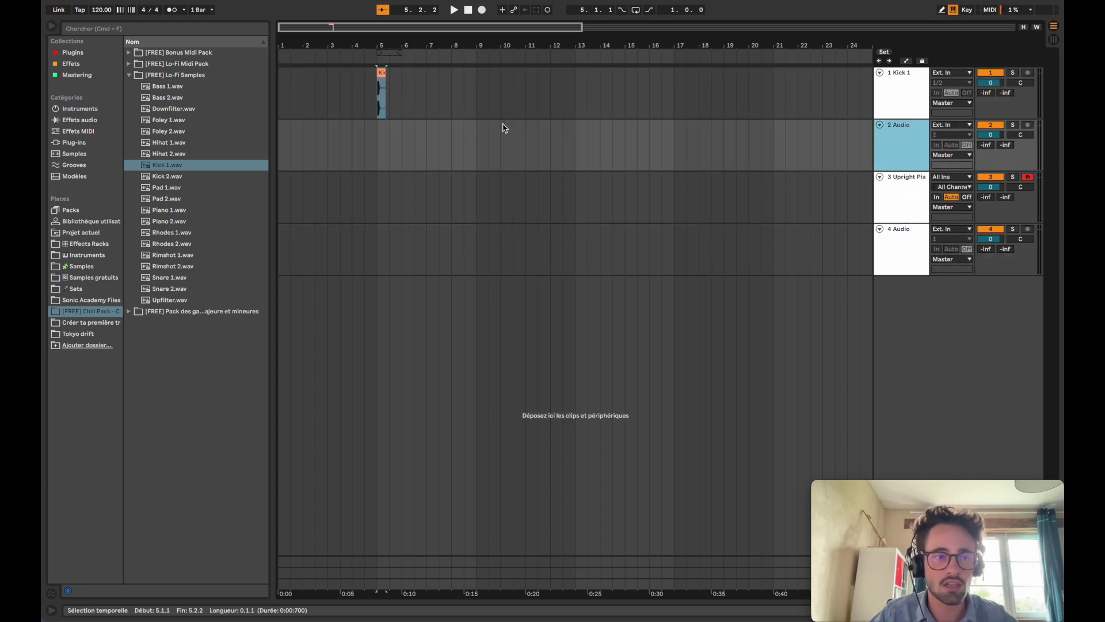
Step: Place Rimshot 2.wav at position 5.3 on the second track and put the insertion marker back at bar 5
left_click(175, 267)
left_click_drag(160, 269, 395, 152)
key("plus")
key("plus")
scroll(395, 152, "left", 3)
left_click(334, 153)
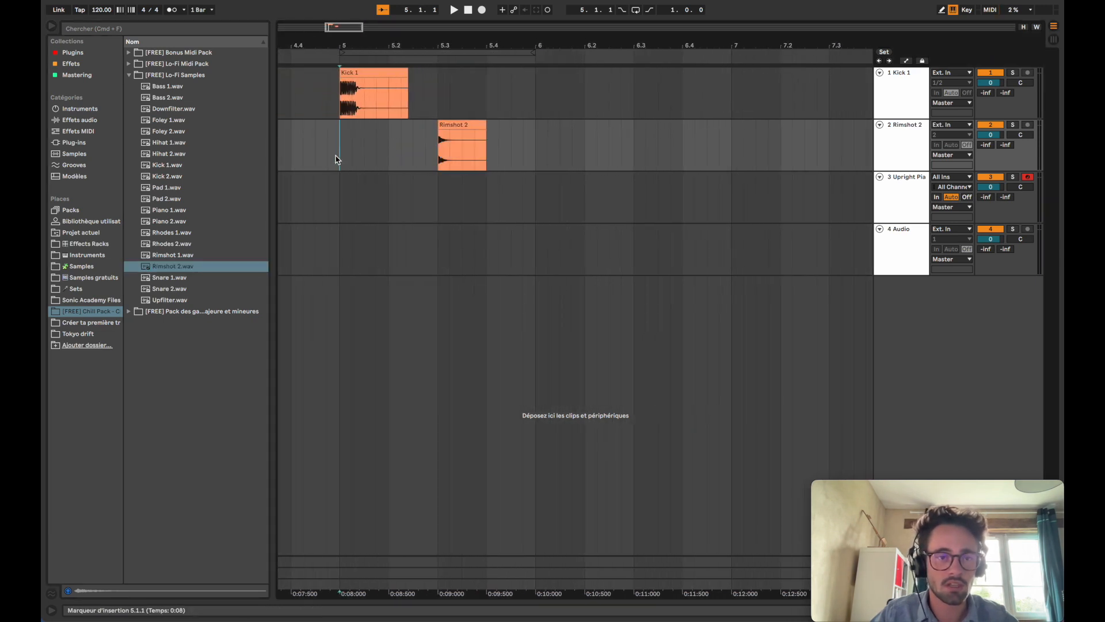
key("minus")
key("minus")
key("minus")
key("minus")
key("minus")
key("minus")
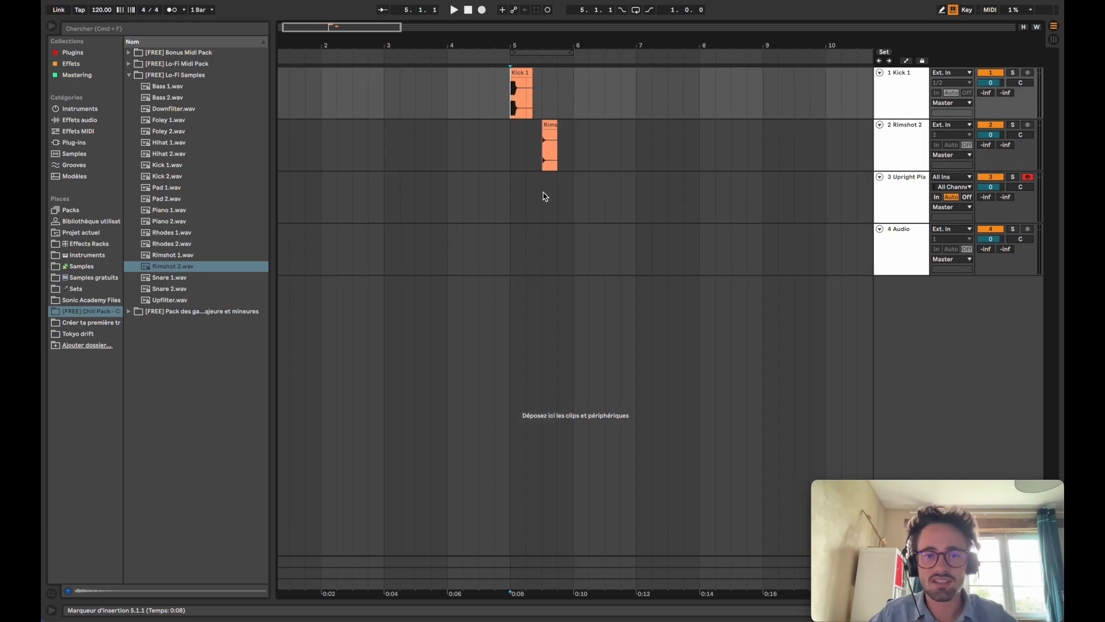
left_click(510, 203)
left_click(512, 155)
Step: Switch to the Session View and show the Info View help beside a reduced clip detail area
key("Tab")
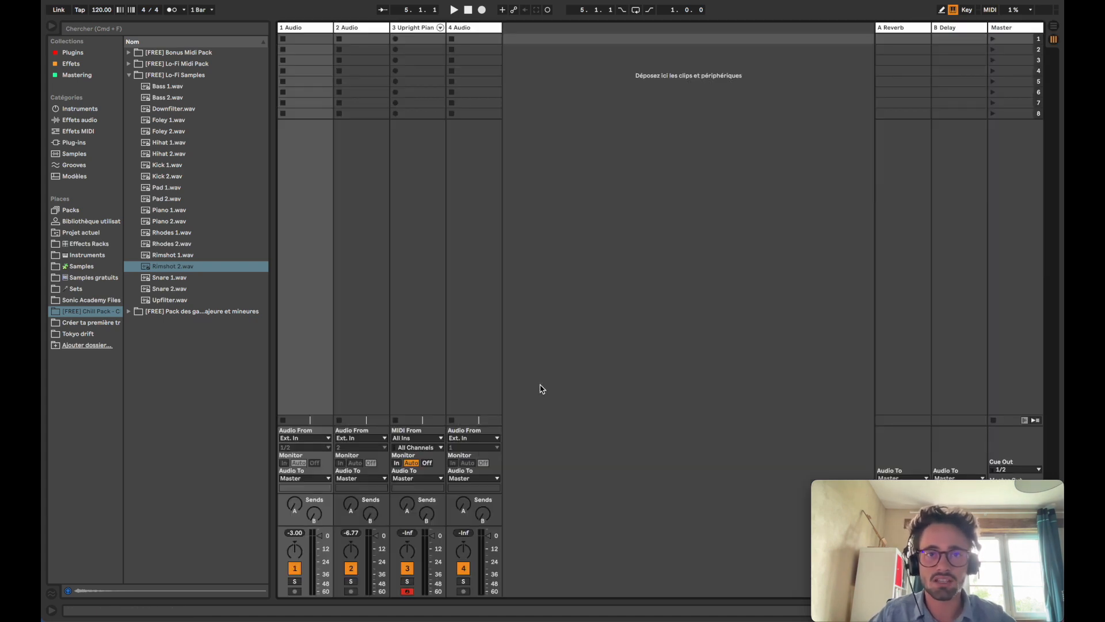
left_click(52, 612)
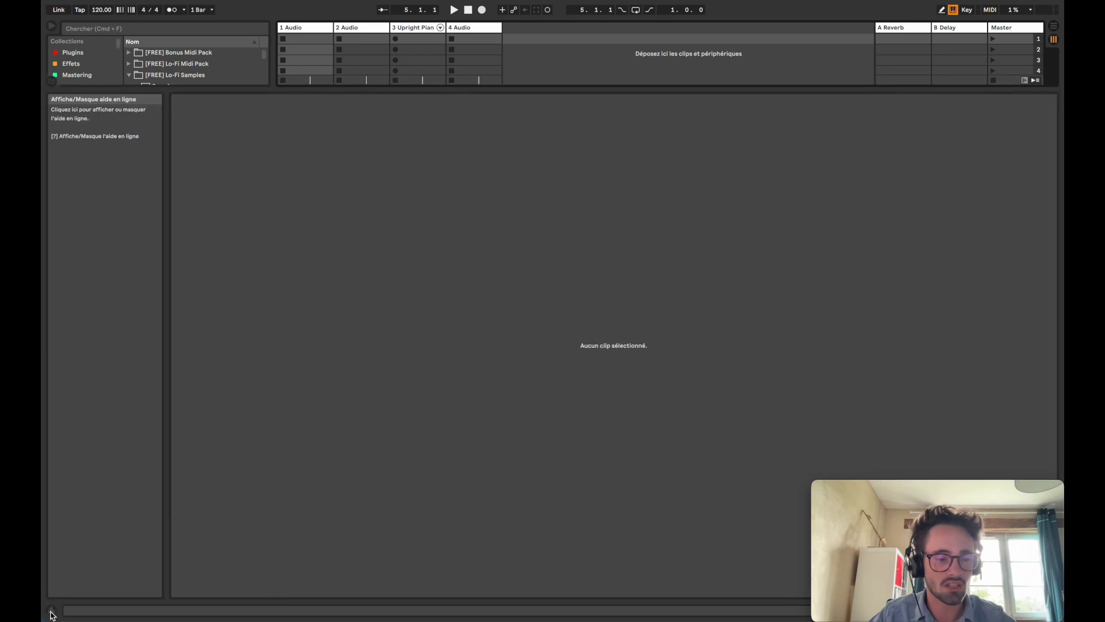
left_click_drag(380, 88, 416, 497)
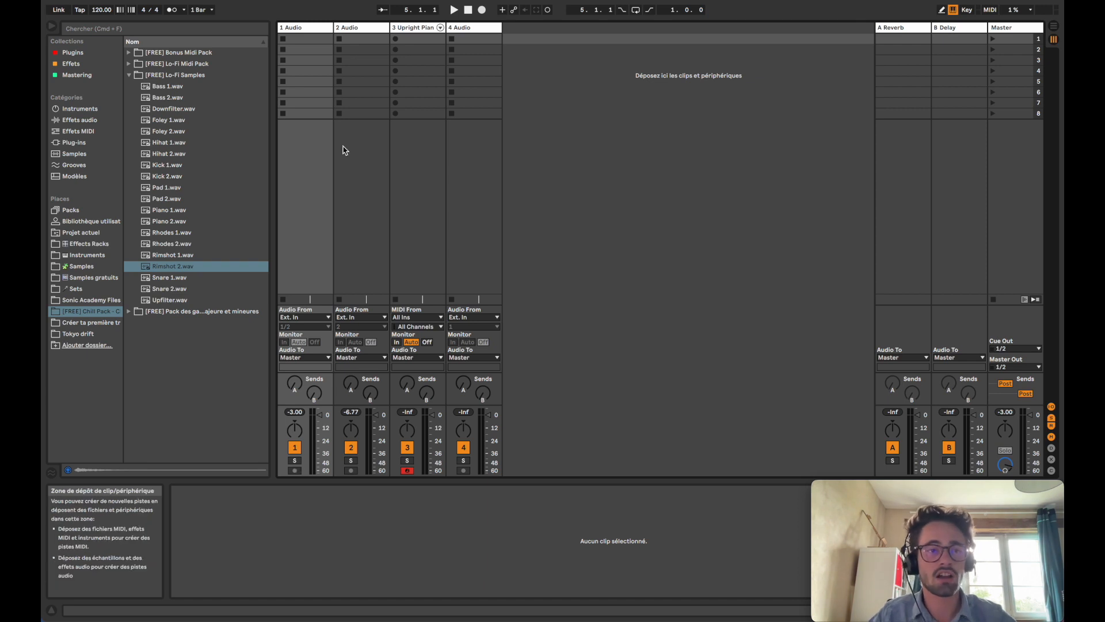
Step: Put Just stayin Piano.mid from [FREE] Lo-Fi Midi Pack in the Upright Piano track's first clip slot and launch it
left_click(128, 75)
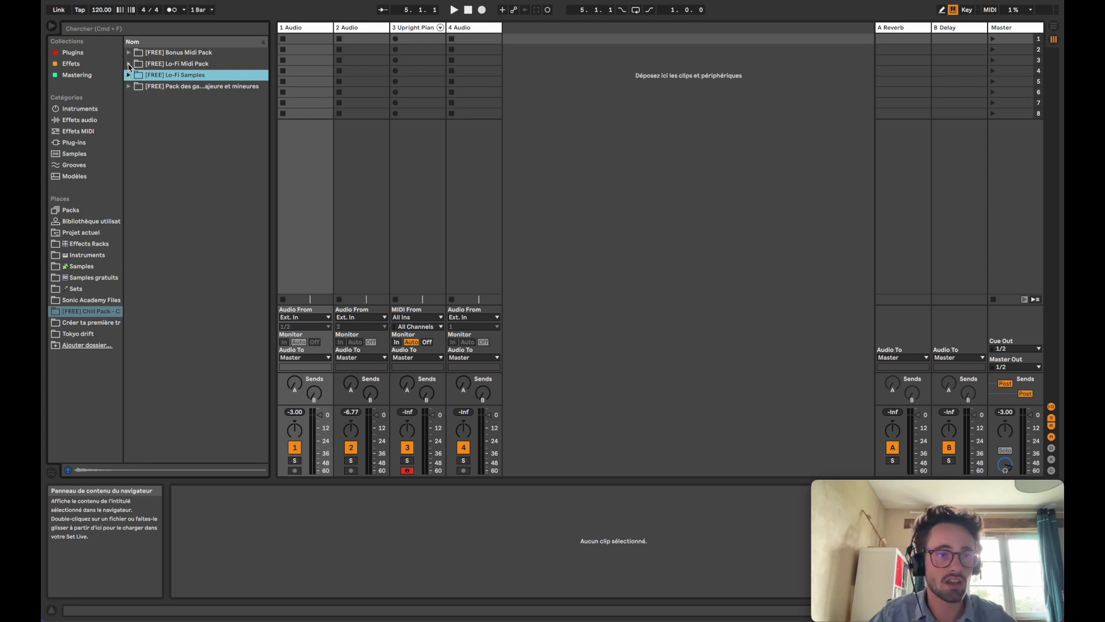
left_click(128, 64)
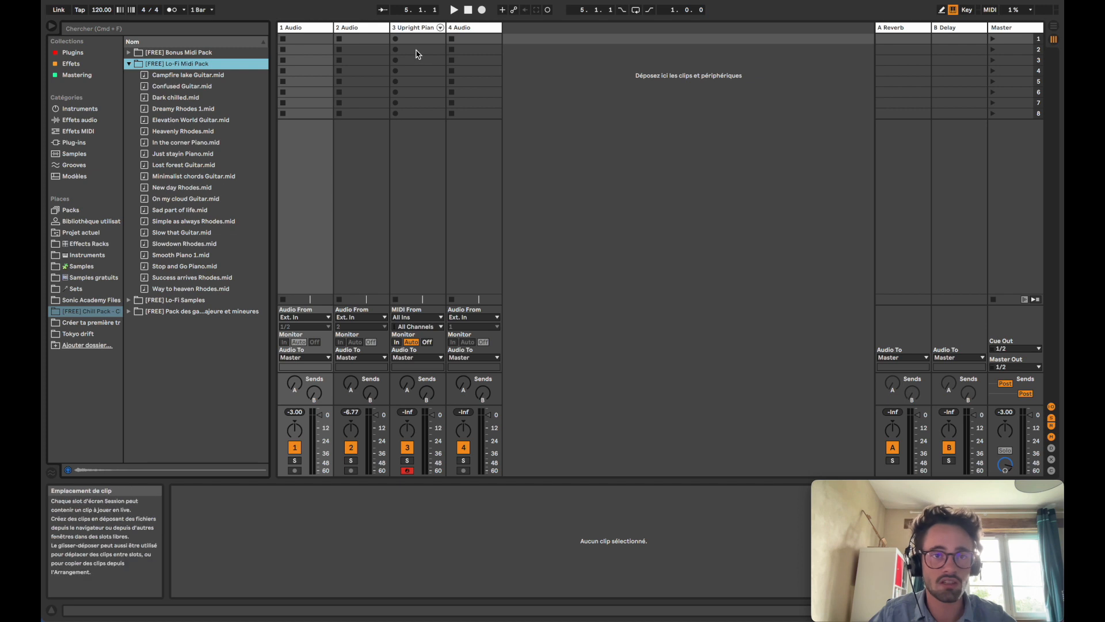
left_click_drag(181, 154, 414, 43)
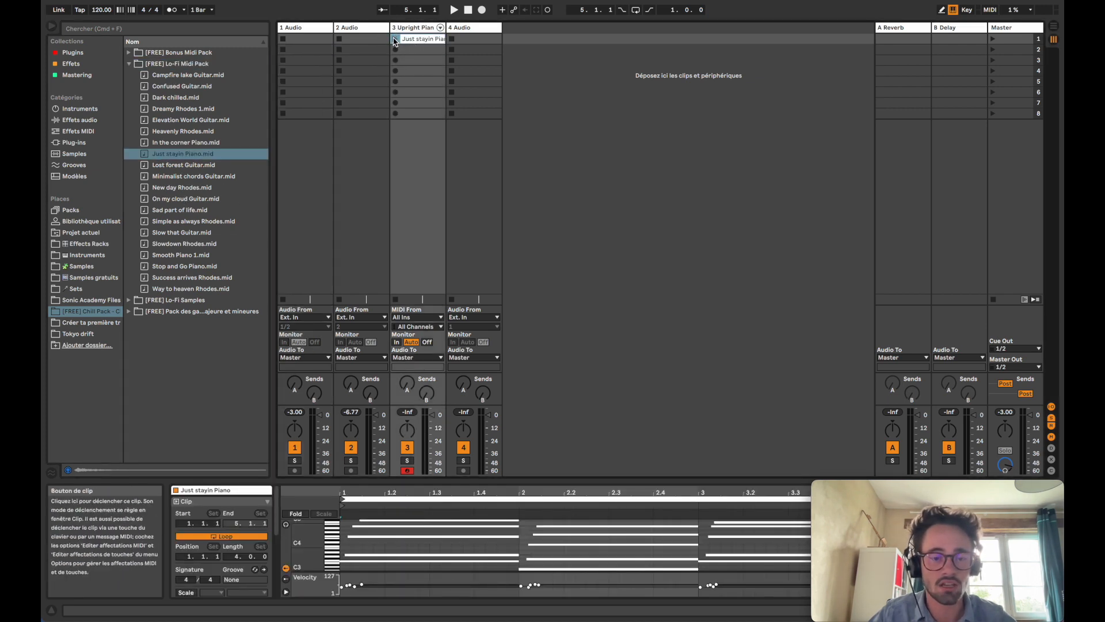
left_click(396, 39)
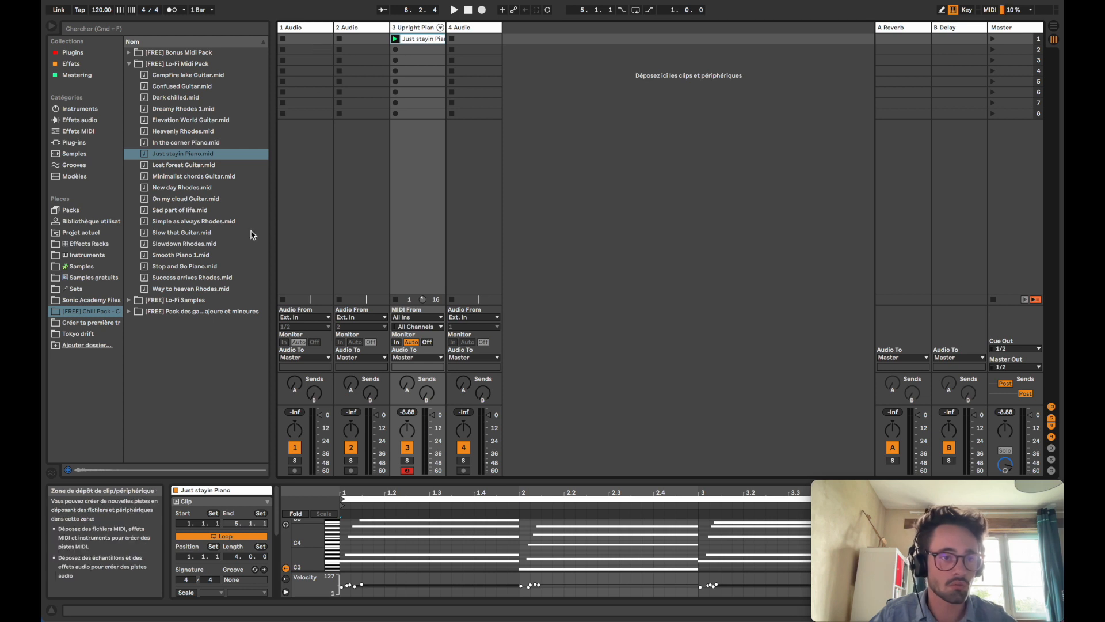
Step: Delete the Just stayin Piano clip and launch Piano 2.wav from [FREE] Lo-Fi Samples in the first audio track's first clip slot
left_click(136, 301)
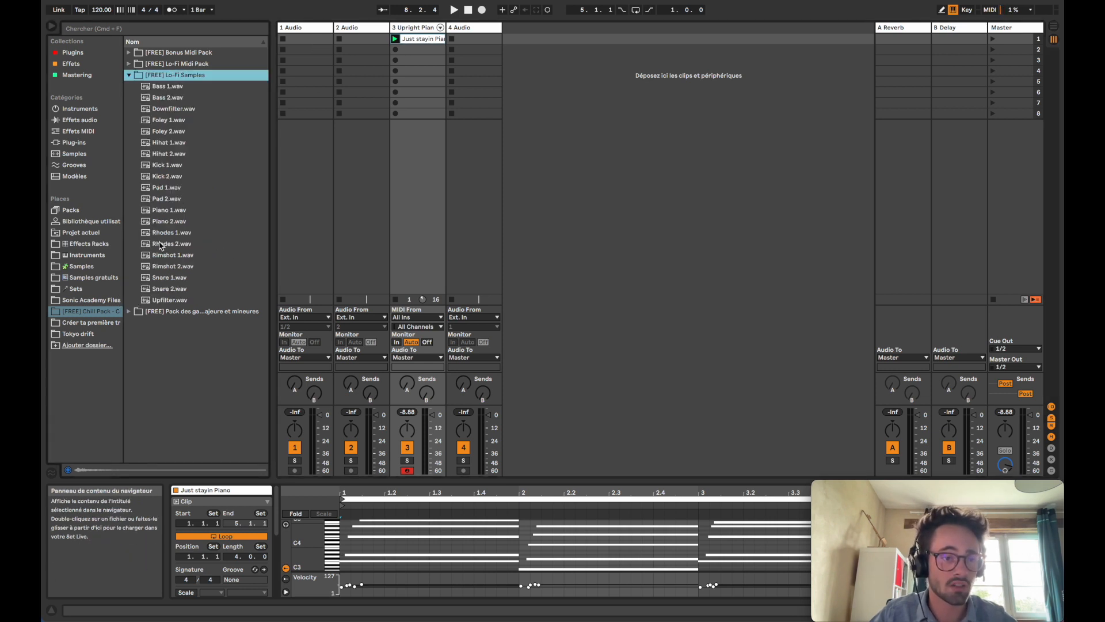
left_click(414, 40)
key("Delete")
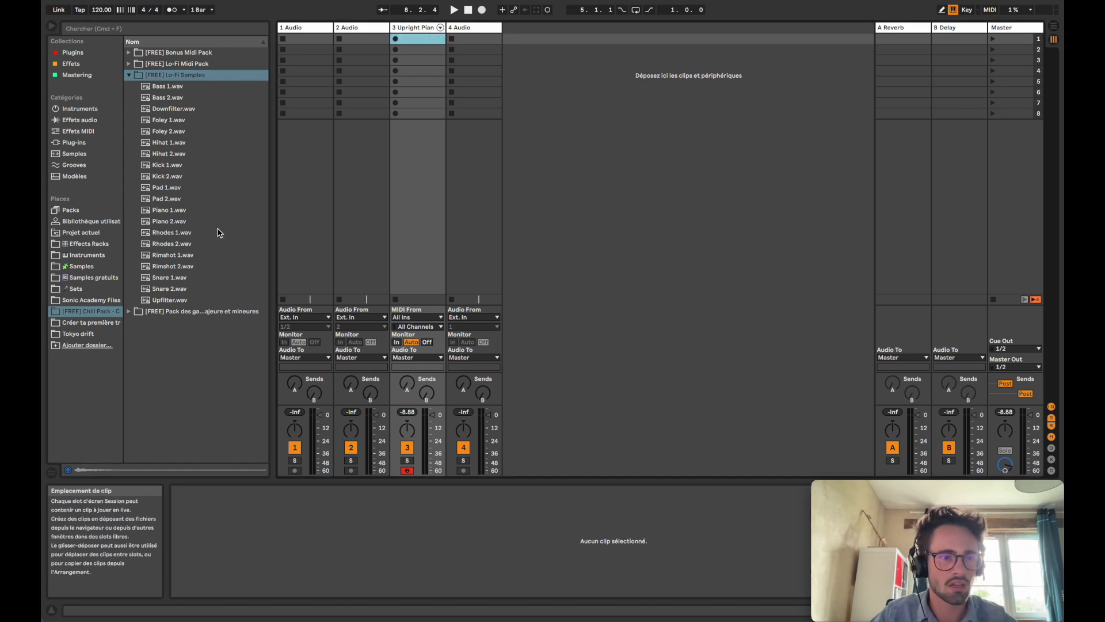
left_click_drag(164, 223, 286, 39)
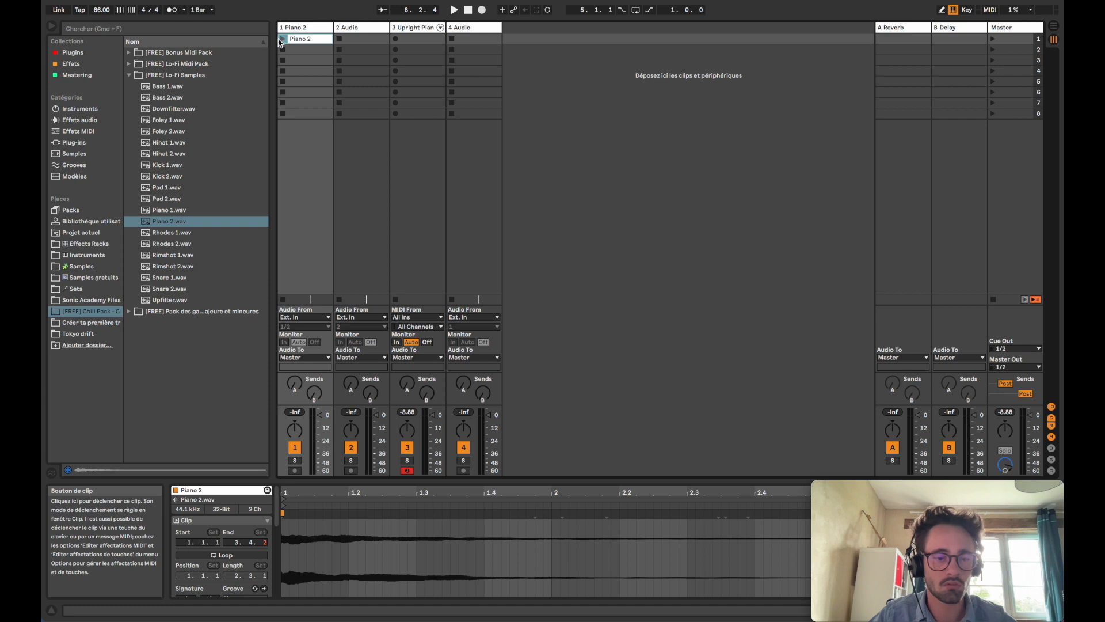
left_click(281, 40)
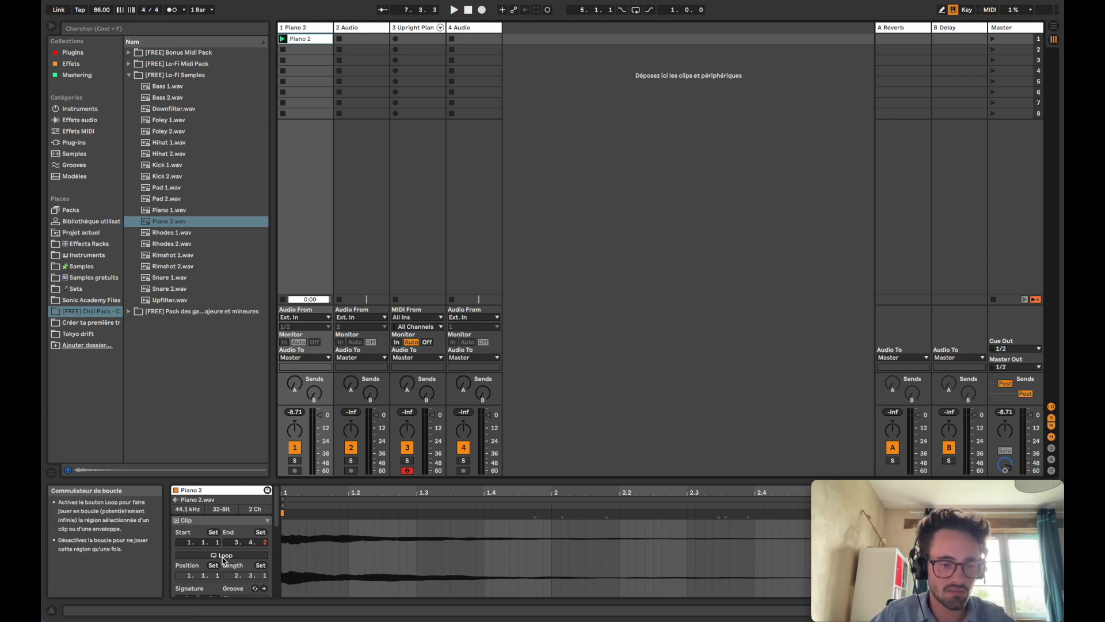
Step: Hide the Info View help and enlarge the Piano 2 clip's detail area to show its waveform and settings
left_click(52, 609)
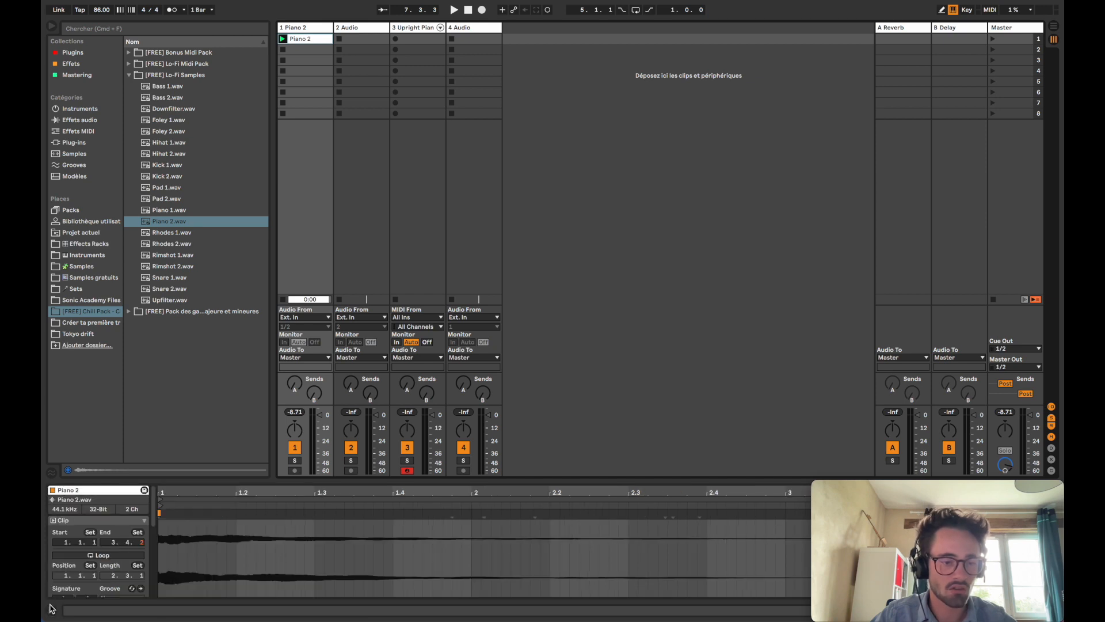
left_click_drag(180, 484, 257, 222)
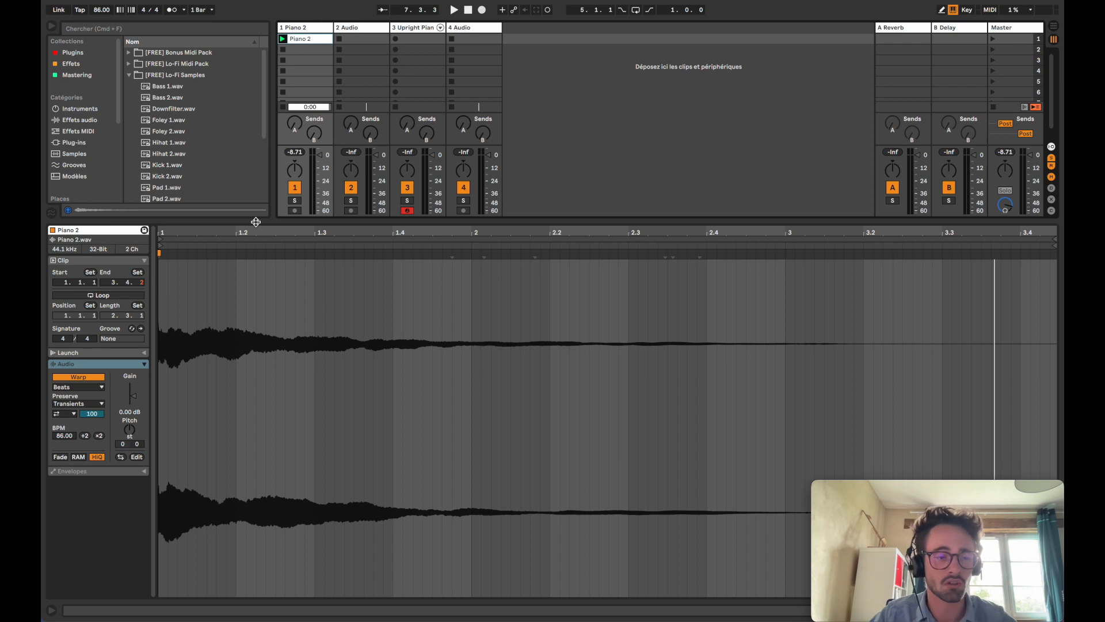
left_click(178, 324)
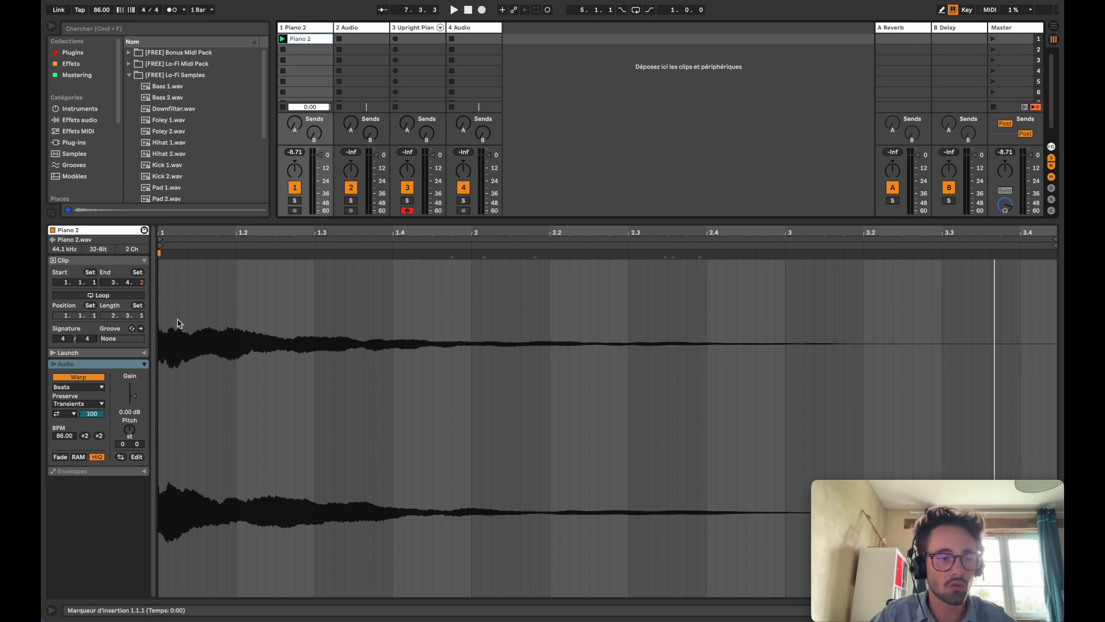
Step: Turn on Loop for the Piano 2 clip and close its clip detail view
left_click(96, 297)
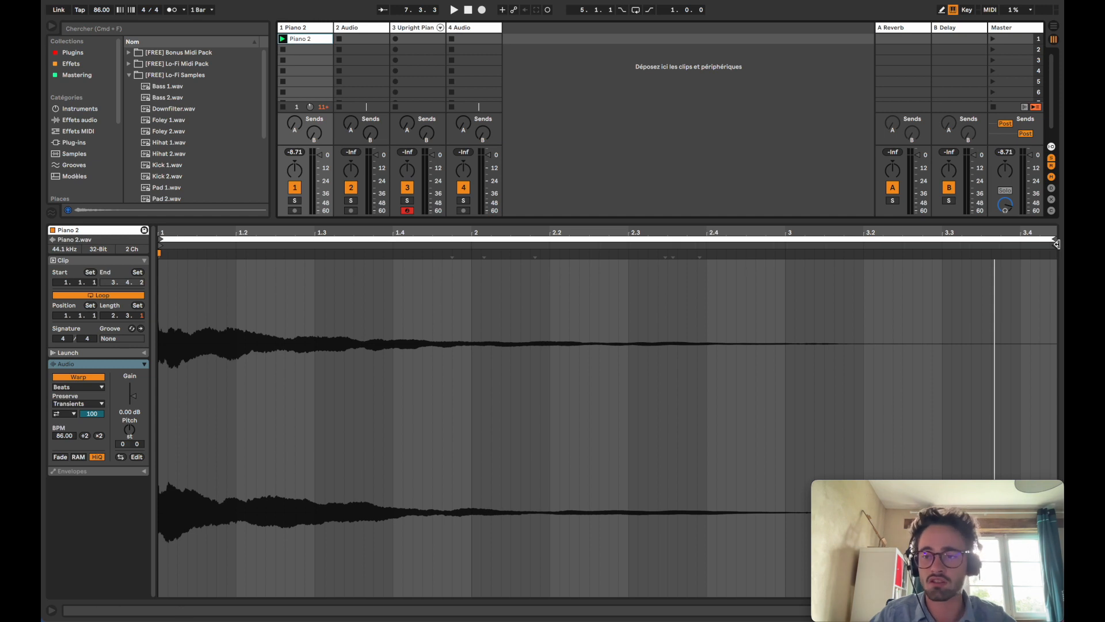
mouse_move(1055, 243)
left_mouse_down()
mouse_move(469, 247)
mouse_move(1061, 265)
left_mouse_up()
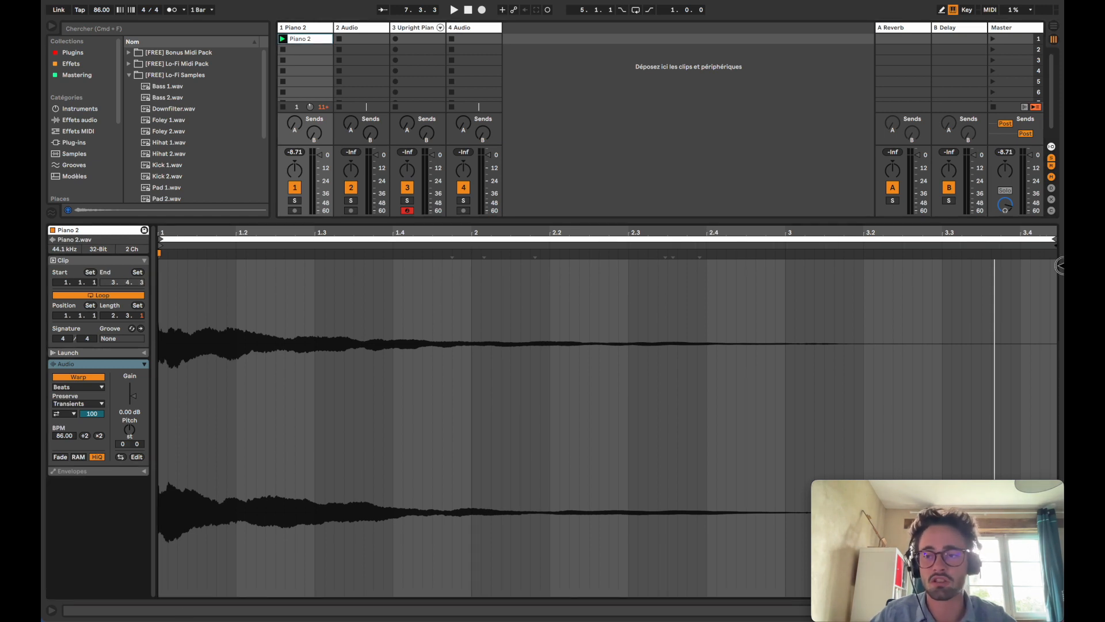
double_click(713, 222)
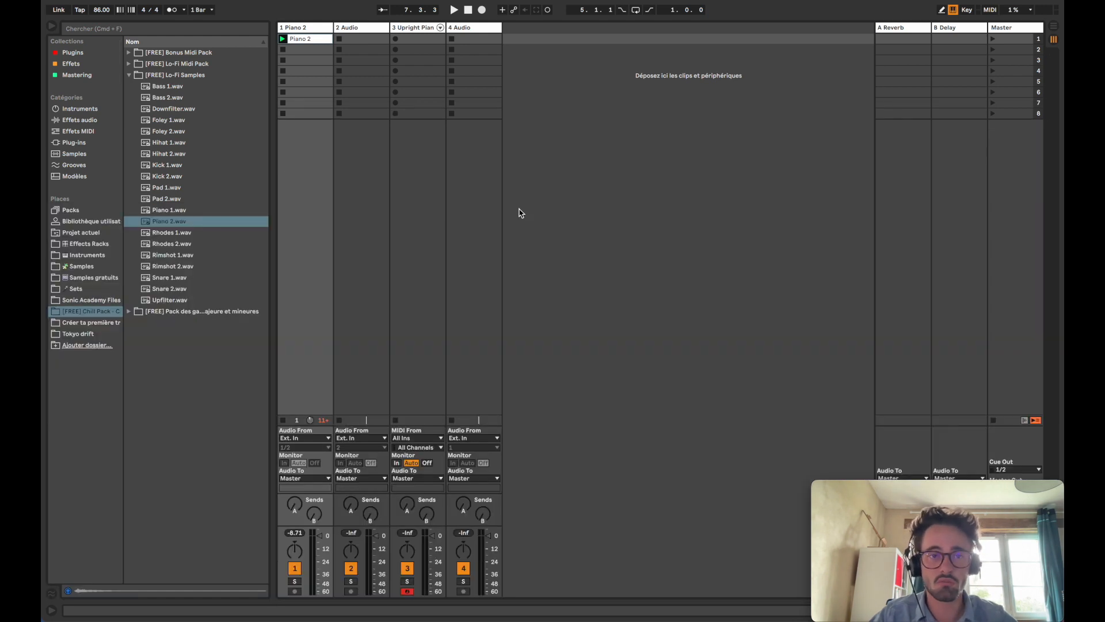